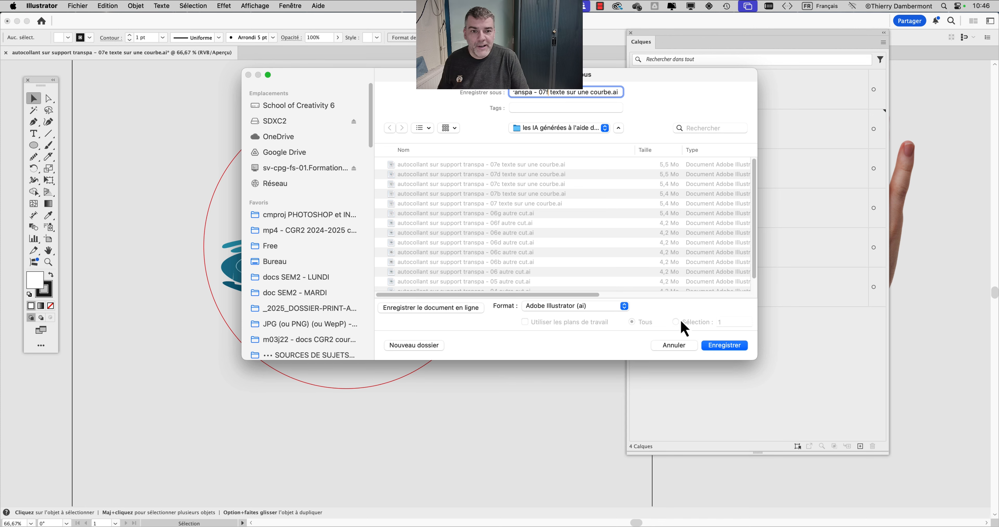
Step: Save the document as "autocollant sur support transpa - 07f texte sur une courbe.ai" in Adobe Illustrator (ai) format
left_click(724, 345)
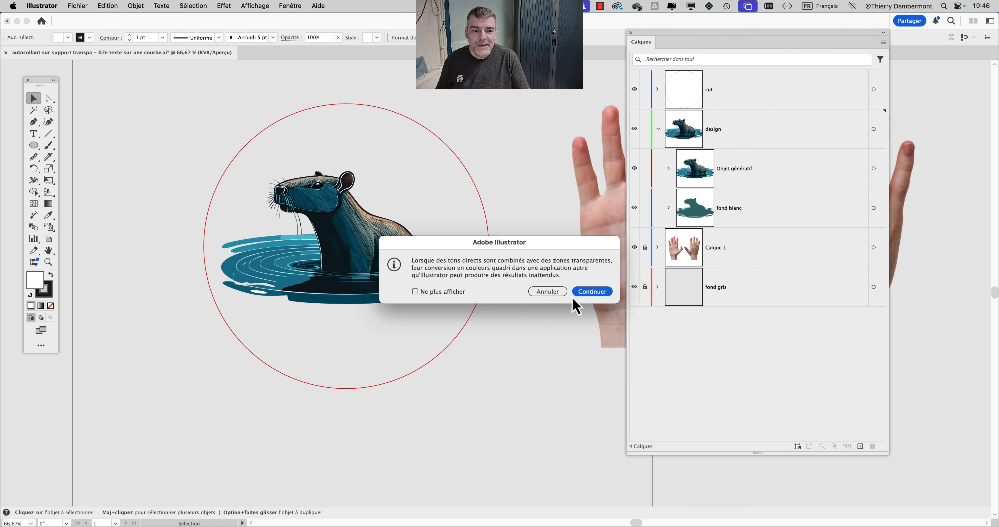
left_click(602, 294)
left_click(639, 392)
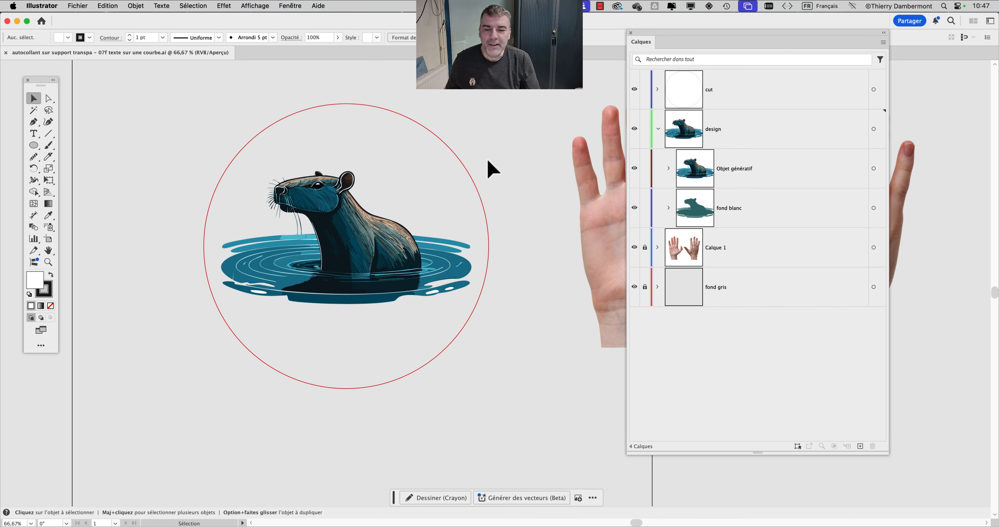
Step: Create a point text reading "World" above the red circle
left_click_drag(528, 207, 528, 312)
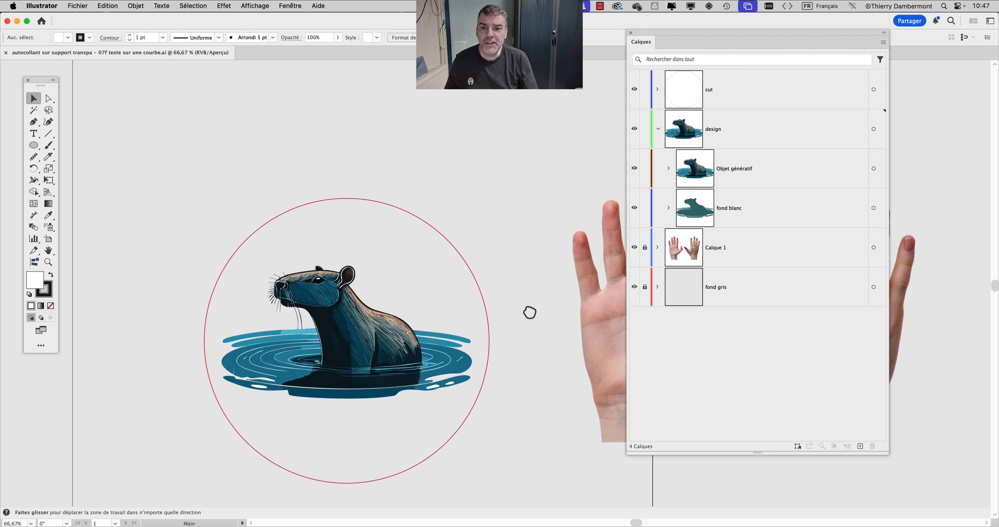
left_click(34, 134)
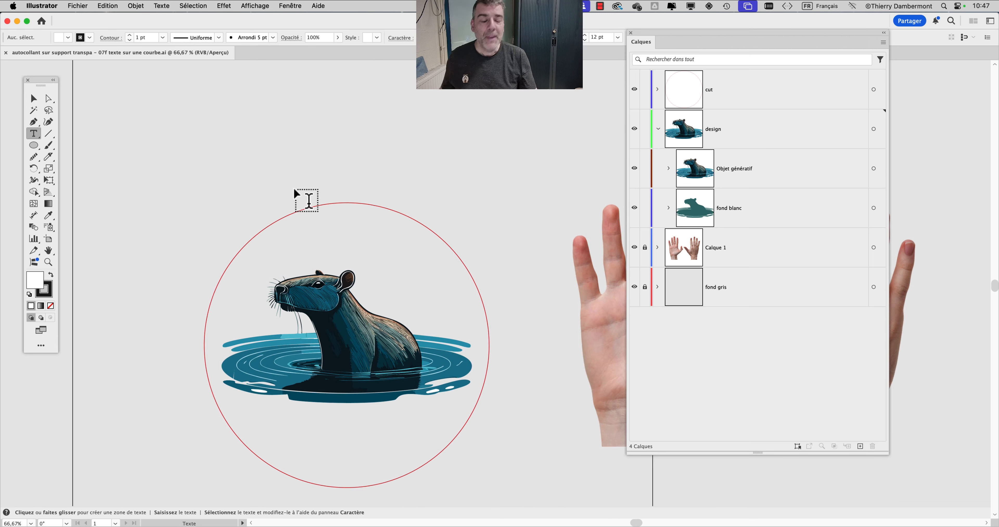
left_click(218, 120)
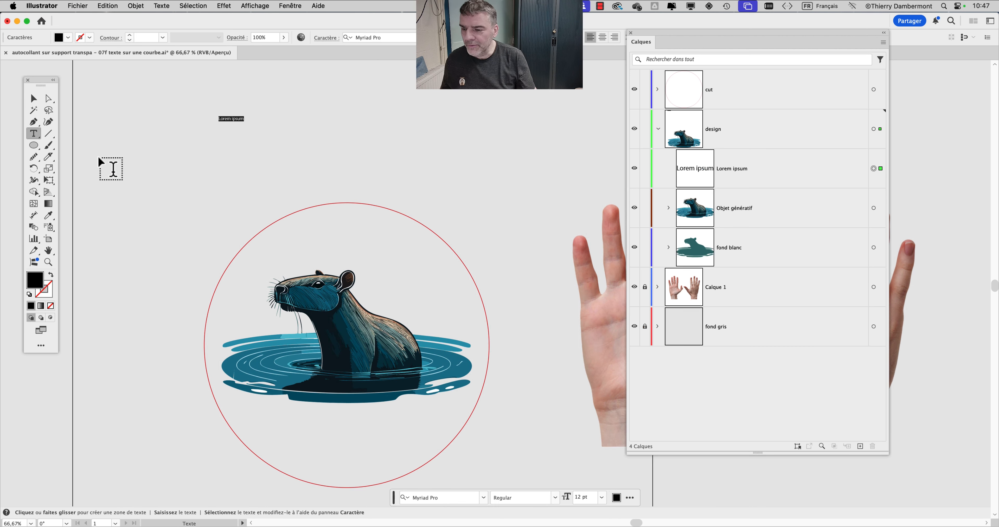
type("W")
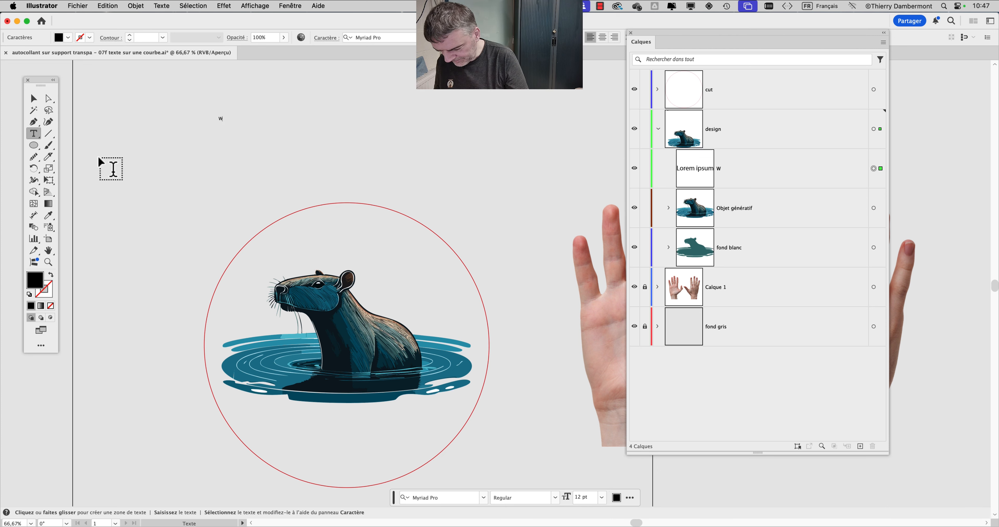
type("orld")
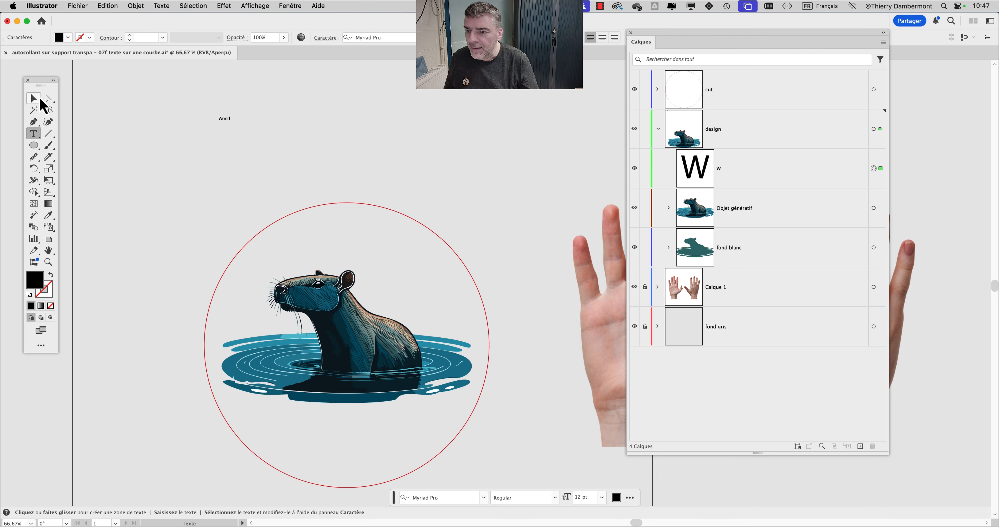
Step: Enlarge the "World" text with the Free Transform tool to about 213 pt, nearly as wide as the circle
left_click(40, 100)
left_click(51, 181)
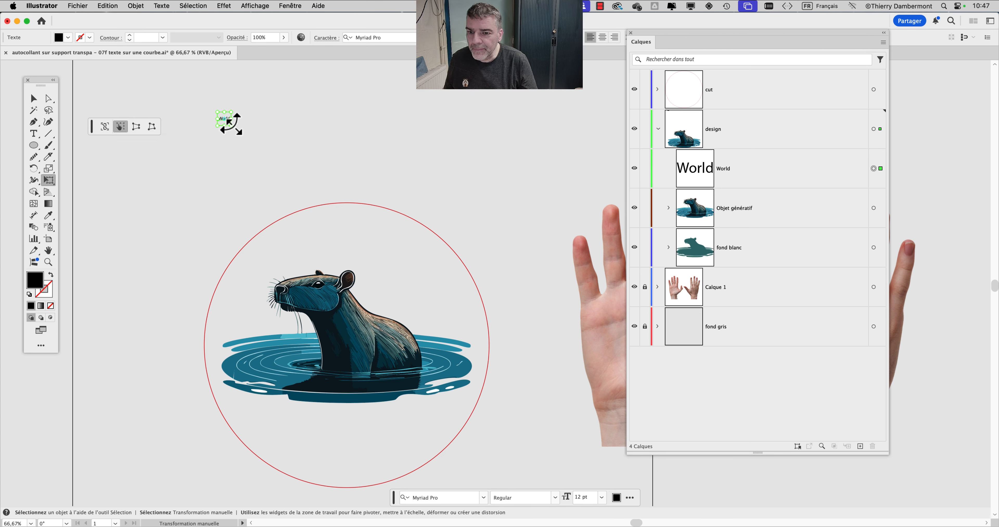
left_click_drag(229, 121, 540, 268)
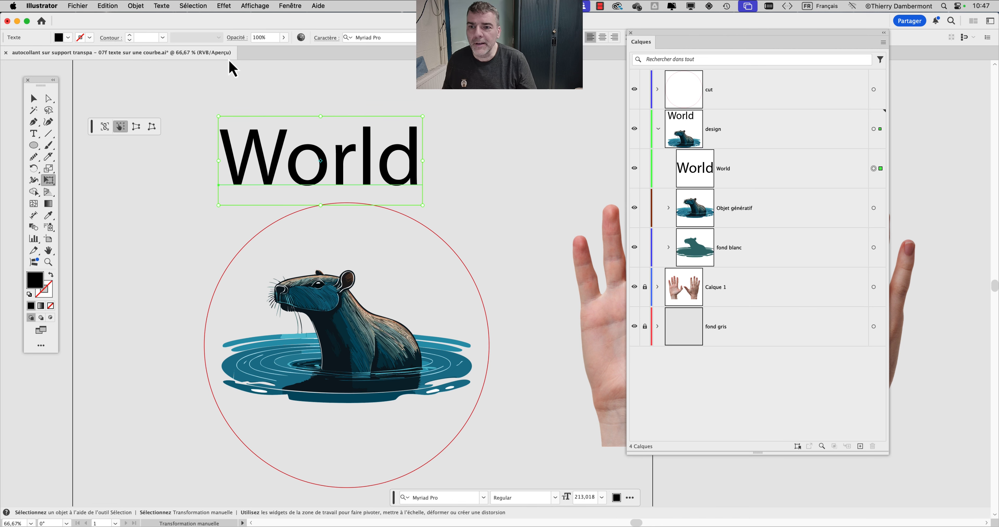
Step: Set the "World" text's kerning to Optique and its font to Arial Black
left_click(332, 41)
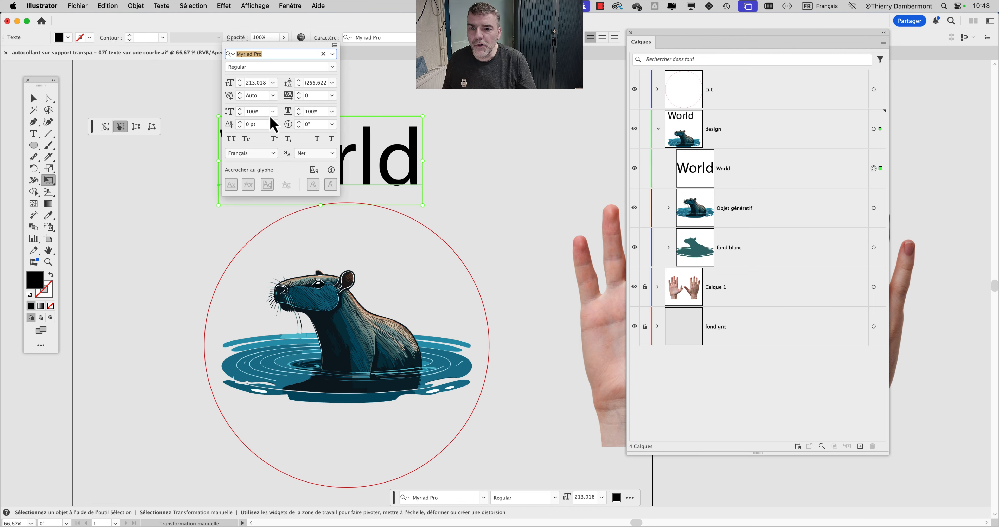
left_click(273, 95)
left_click(280, 121)
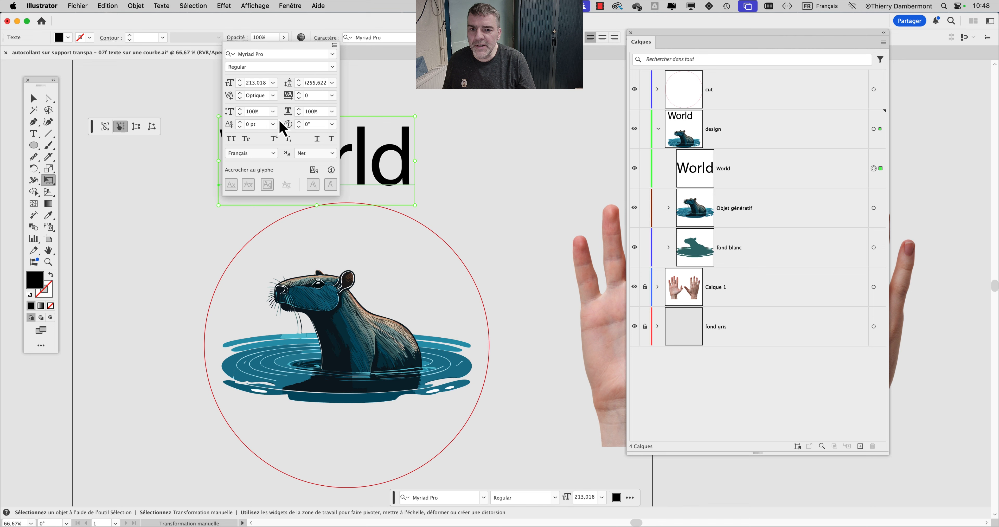
left_click(332, 54)
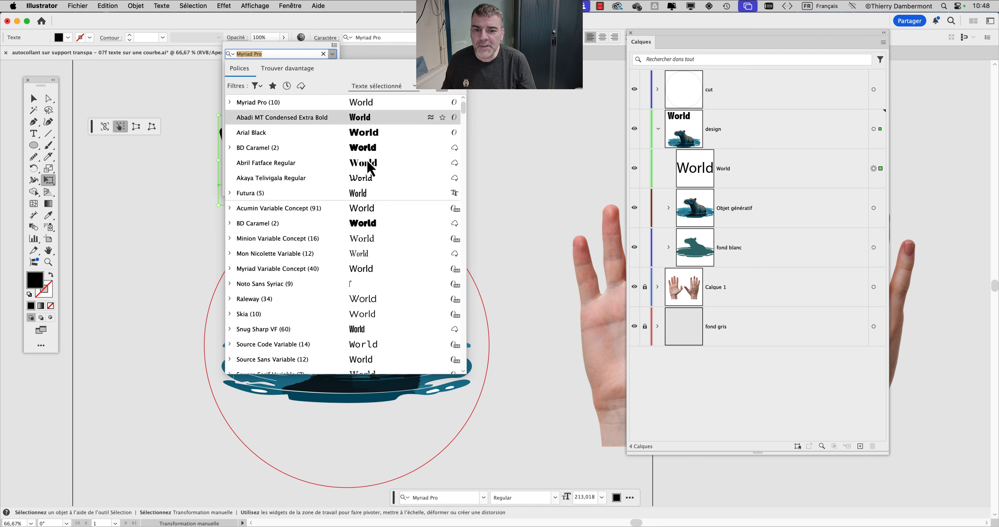
scroll(389, 302, "down", 5)
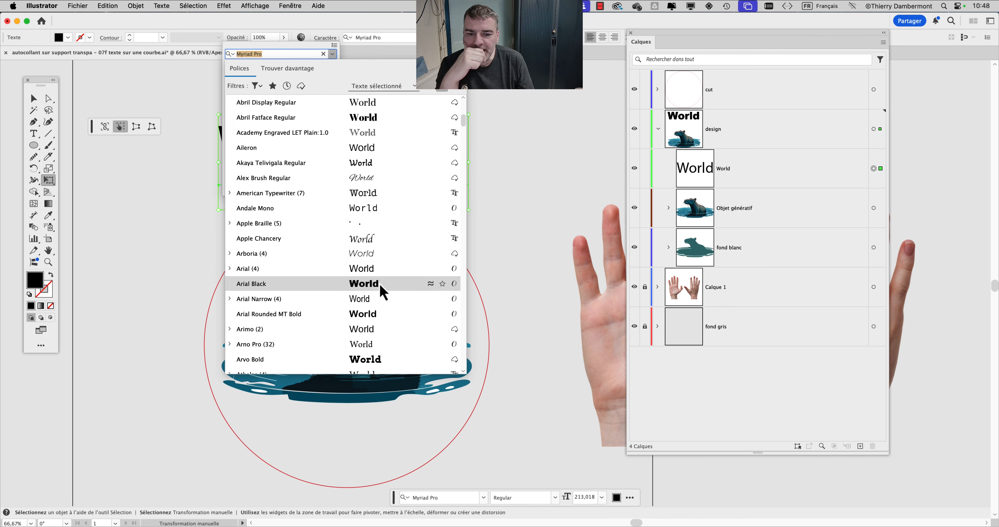
left_click(383, 285)
left_click(29, 102)
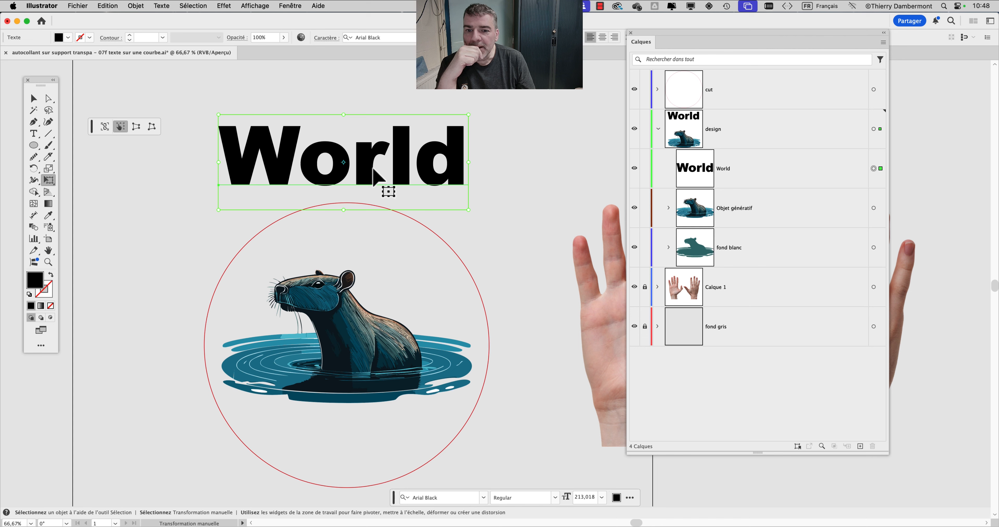
Step: Move the "World" text slightly so it sits roughly centred above the red circle
mouse_move(368, 170)
left_mouse_down()
mouse_move(375, 185)
mouse_move(378, 175)
left_mouse_up()
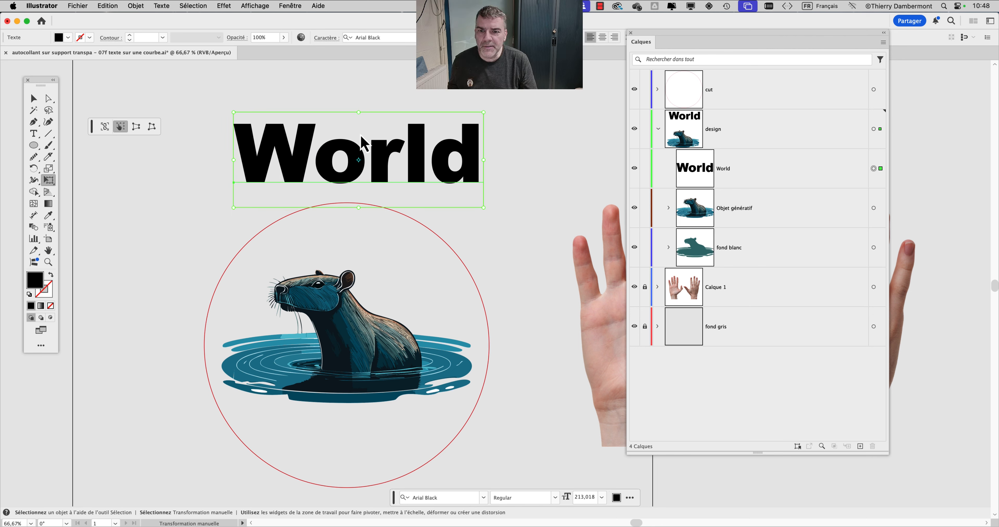
left_click(255, 6)
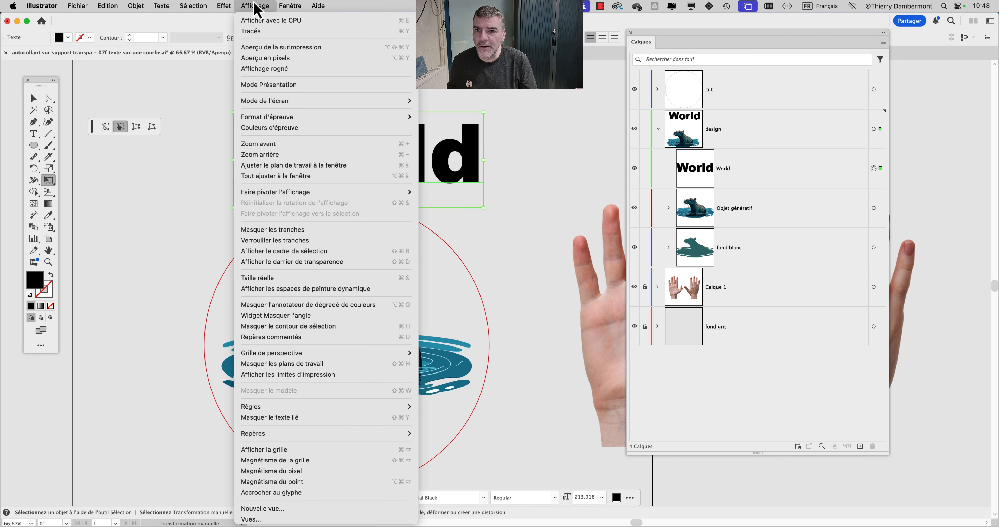
left_click(307, 255)
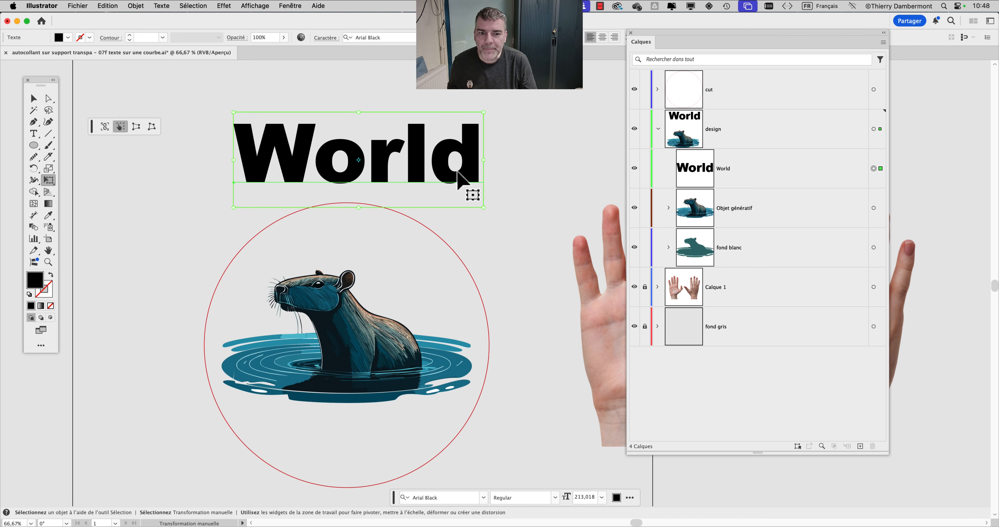
left_click(39, 101)
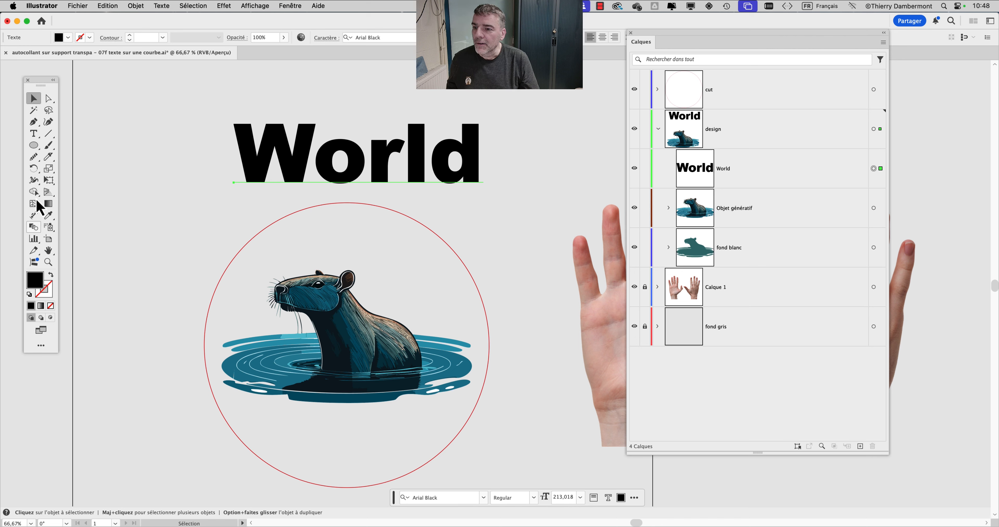
Step: Remove the fill colour from the "World" text and check its letter shapes in outline view
left_click_drag(43, 85, 118, 76)
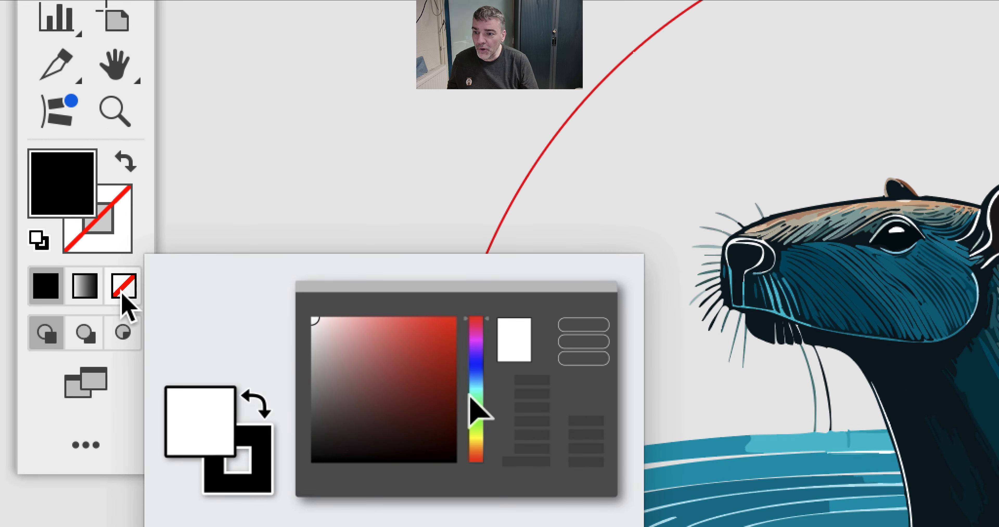
left_click(127, 327)
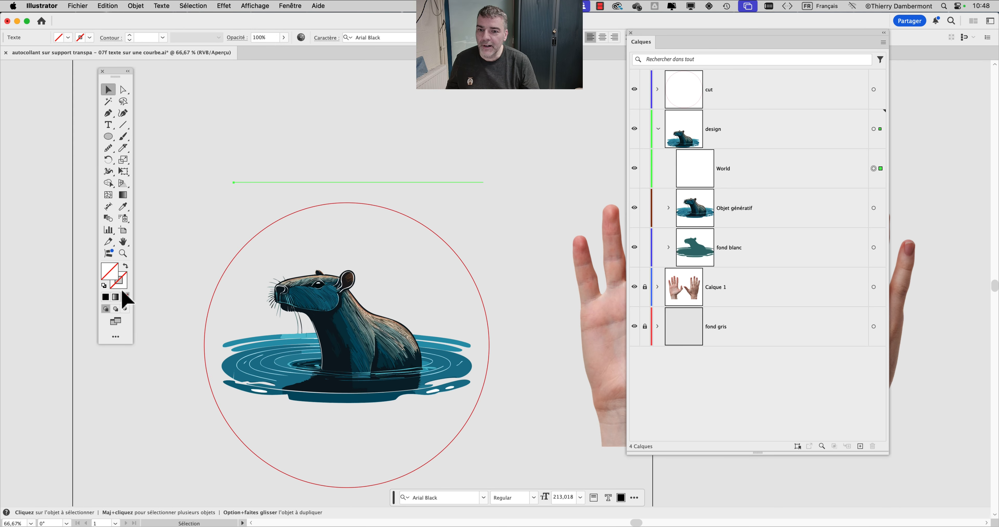
key("super+y")
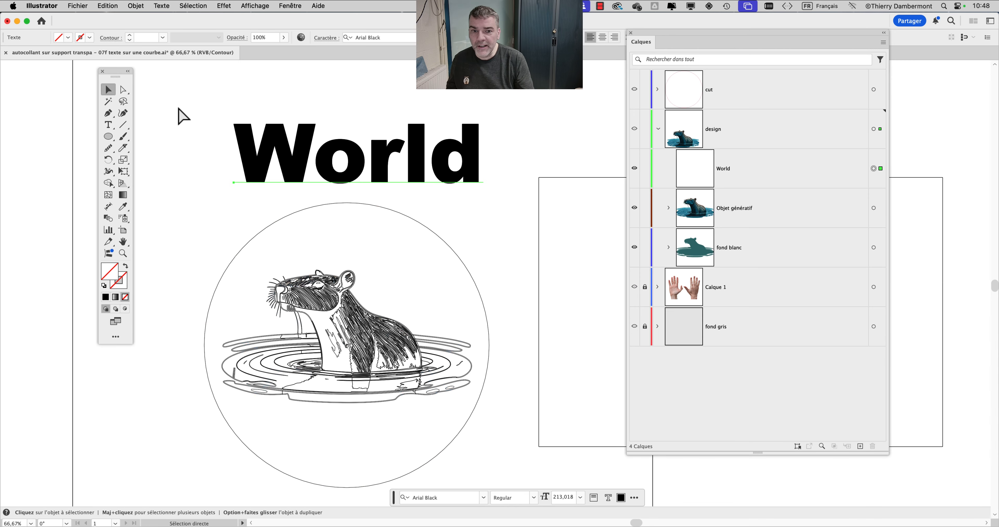
key("super+y")
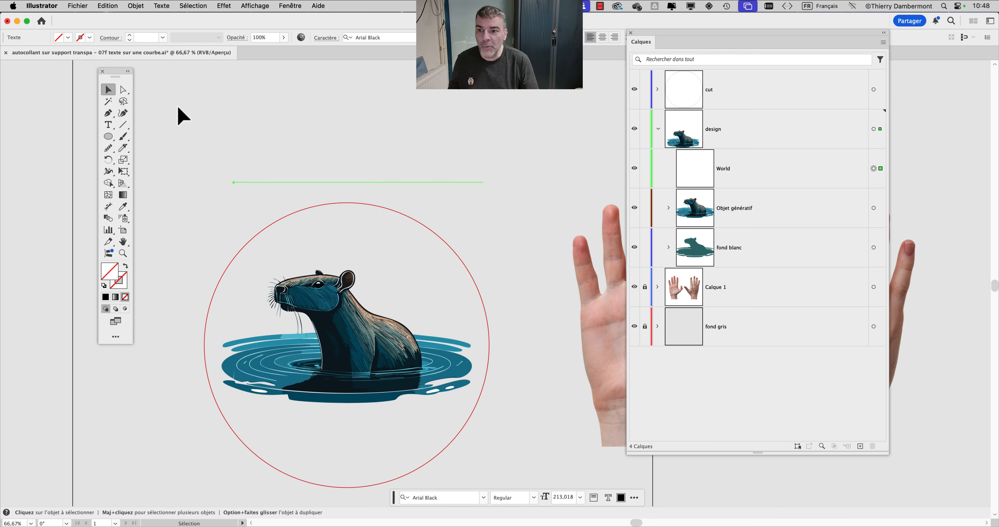
Step: Show the Aspect attributes of the "World" text and add a new fill to it
left_click_drag(118, 66, 74, 73)
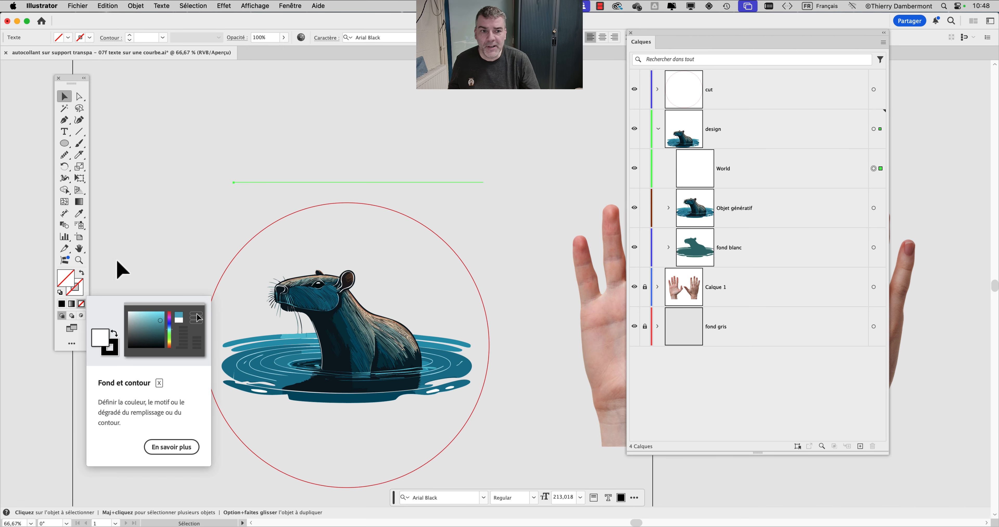
left_click_drag(654, 33, 745, 32)
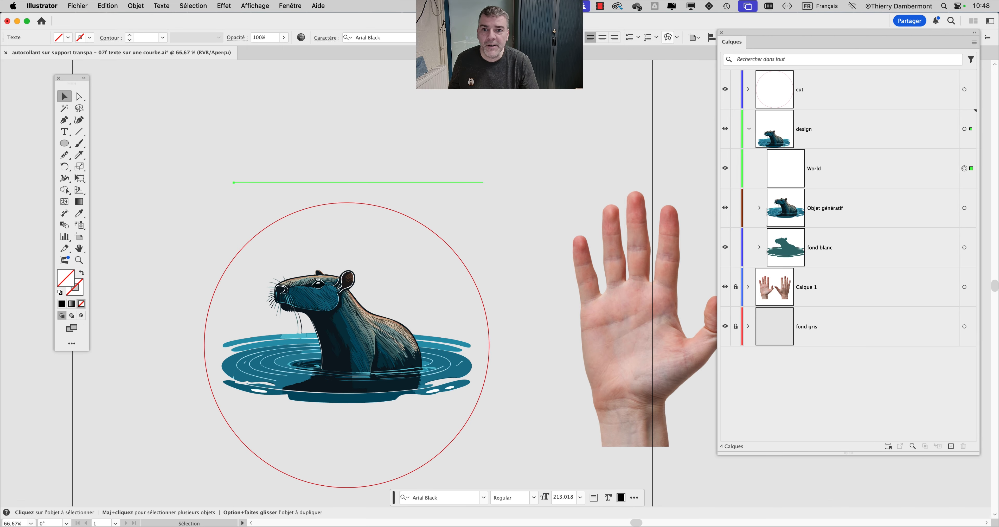
left_click(290, 6)
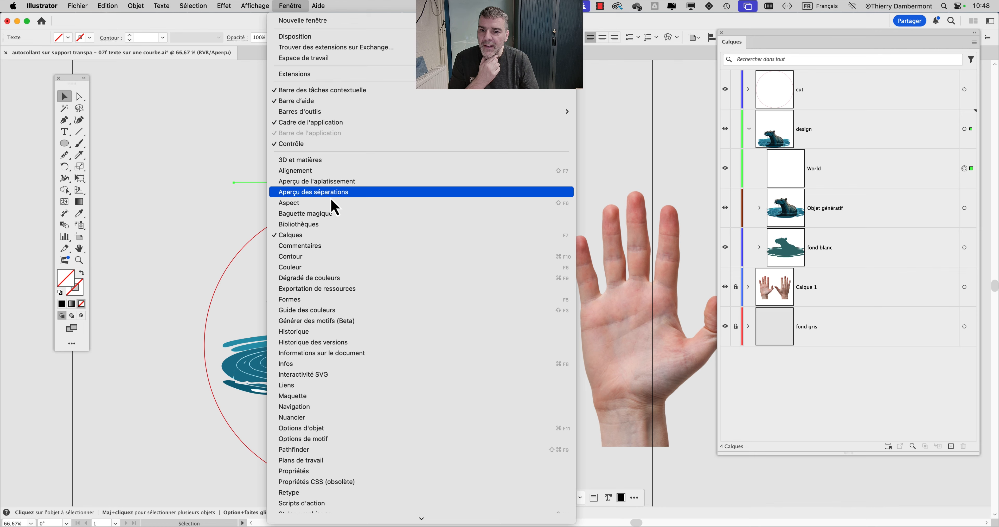
left_click_drag(638, 89, 556, 96)
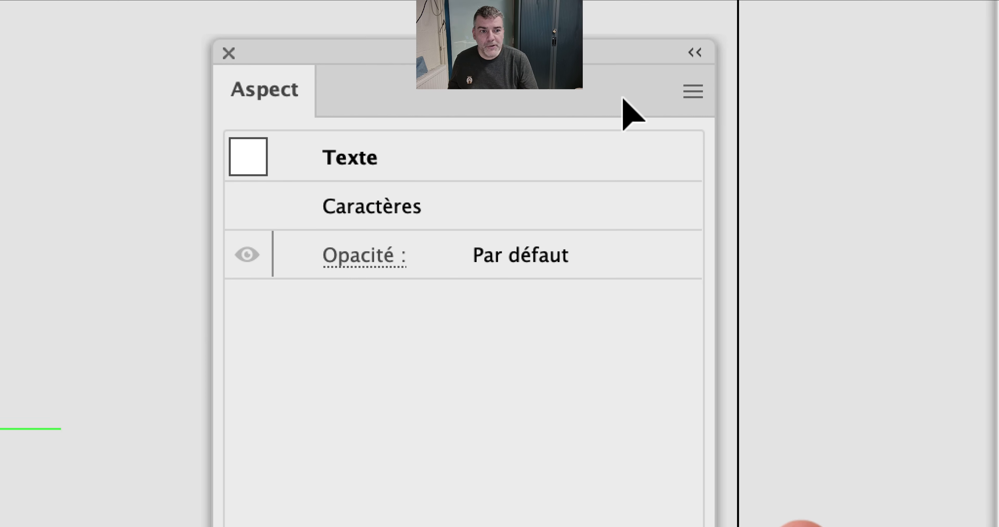
left_click(596, 126)
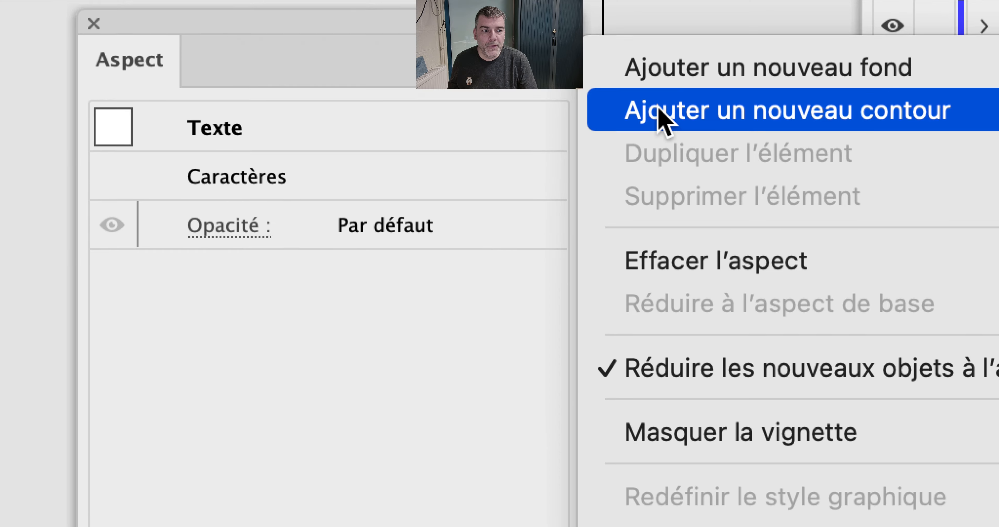
left_click(658, 102)
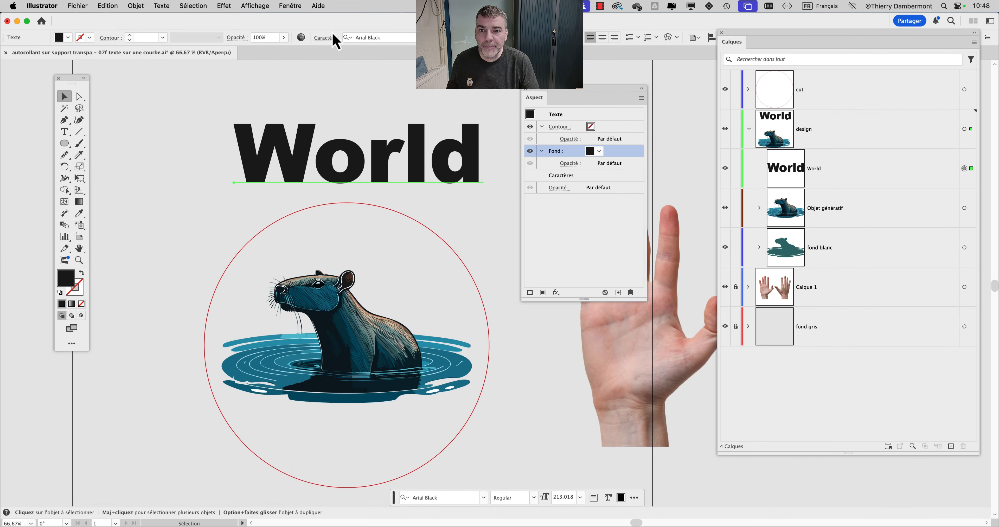
Step: Try gradient, pattern and brown swatches on the "World" text's new fill, and settle on a medium green
left_click(291, 5)
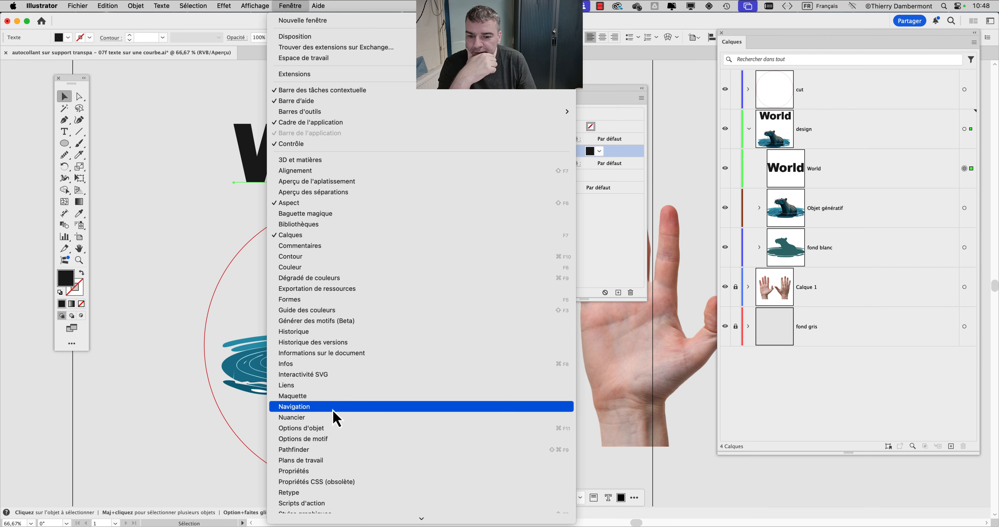
left_click(334, 417)
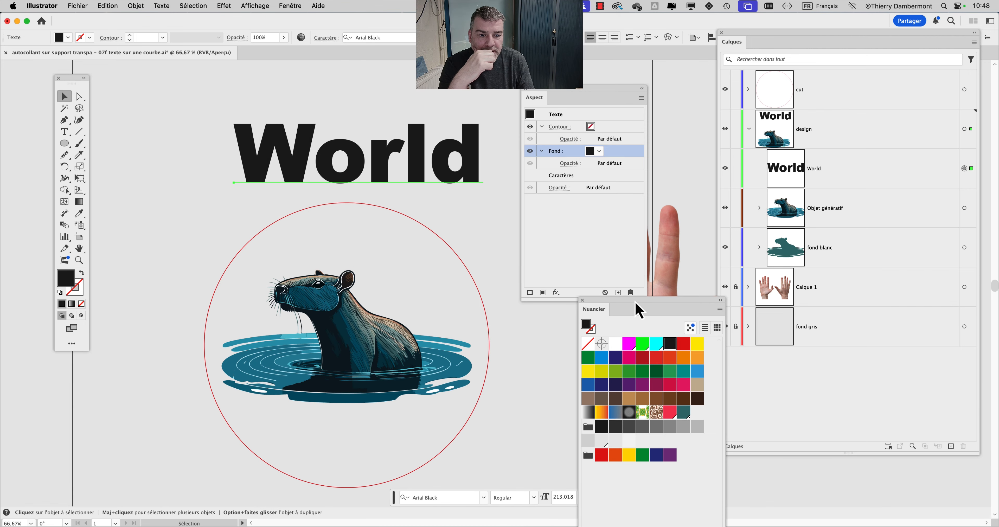
left_click_drag(639, 310, 315, 226)
left_click(278, 328)
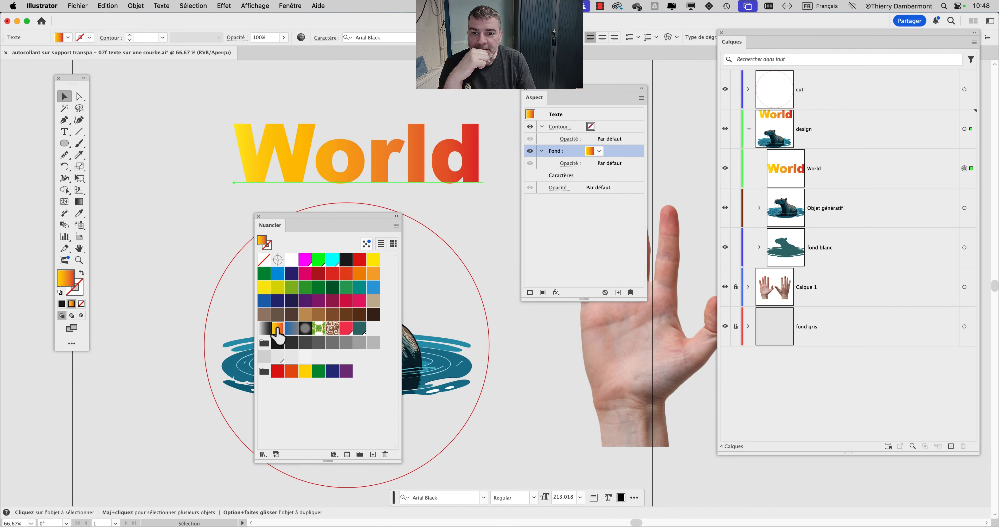
left_click(332, 328)
left_click(307, 315)
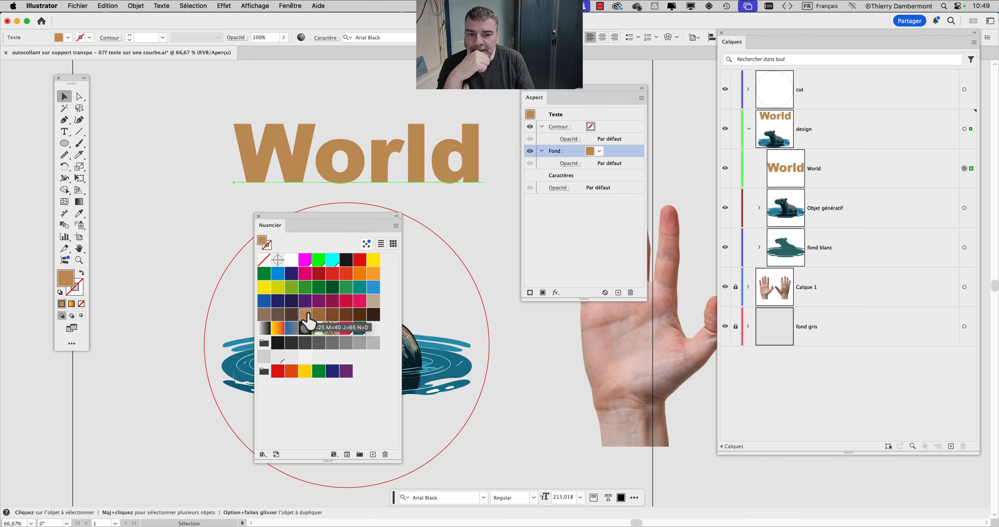
left_click(305, 287)
Step: Try an orange swatch on the "World" text's stroke, and settle on a very dark brown
left_click_drag(566, 96, 624, 96)
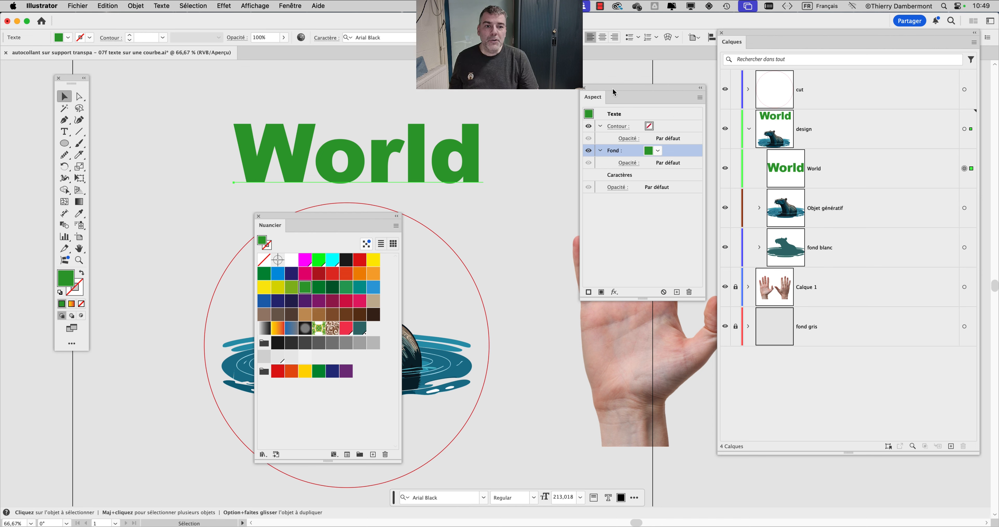
left_click_drag(614, 92, 573, 80)
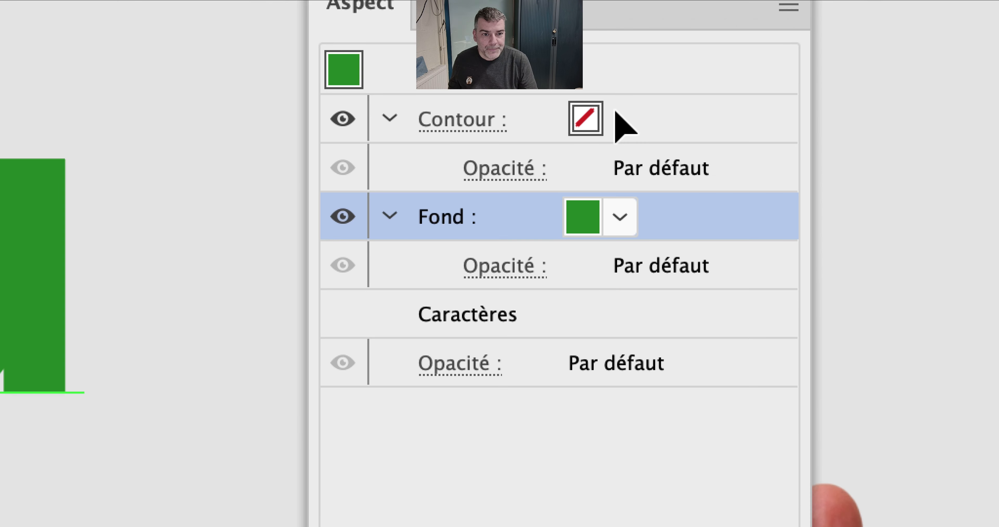
left_click(624, 124)
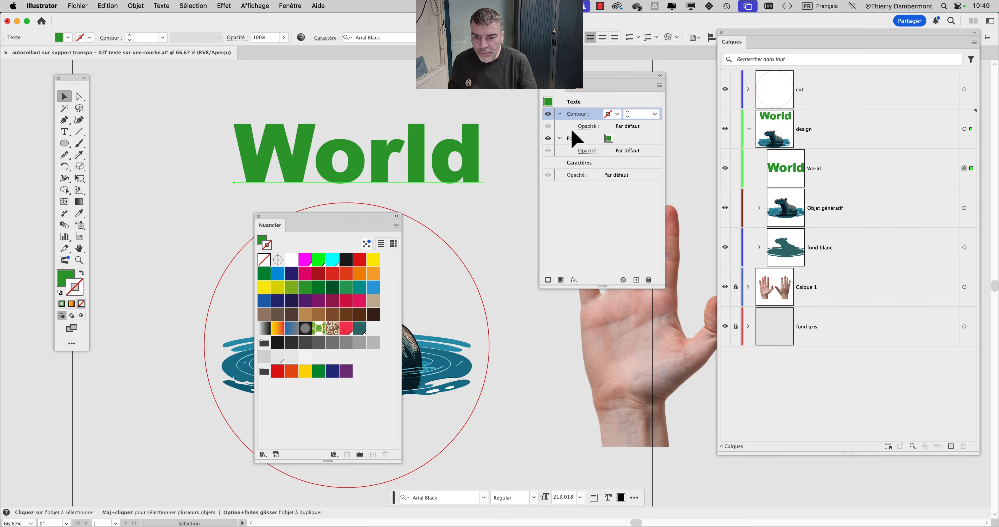
left_click(372, 276)
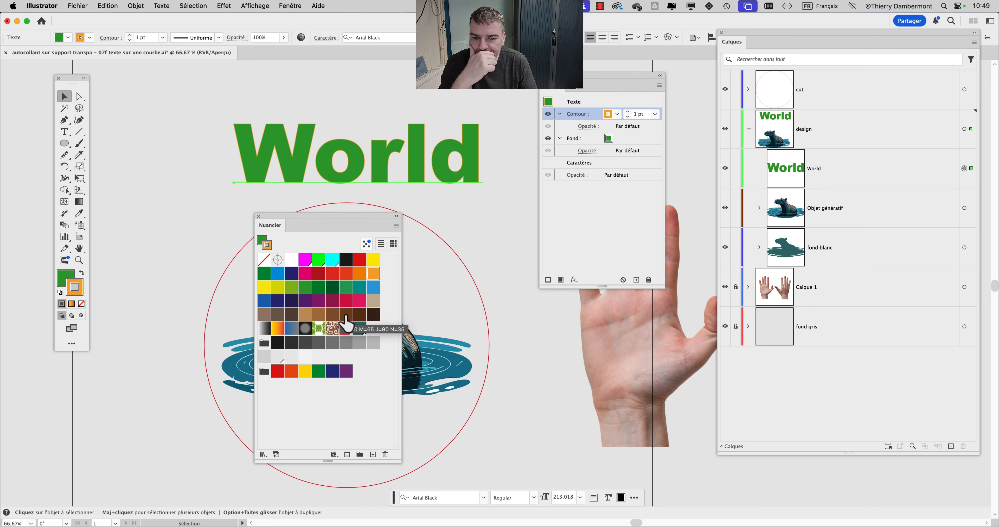
left_click(373, 315)
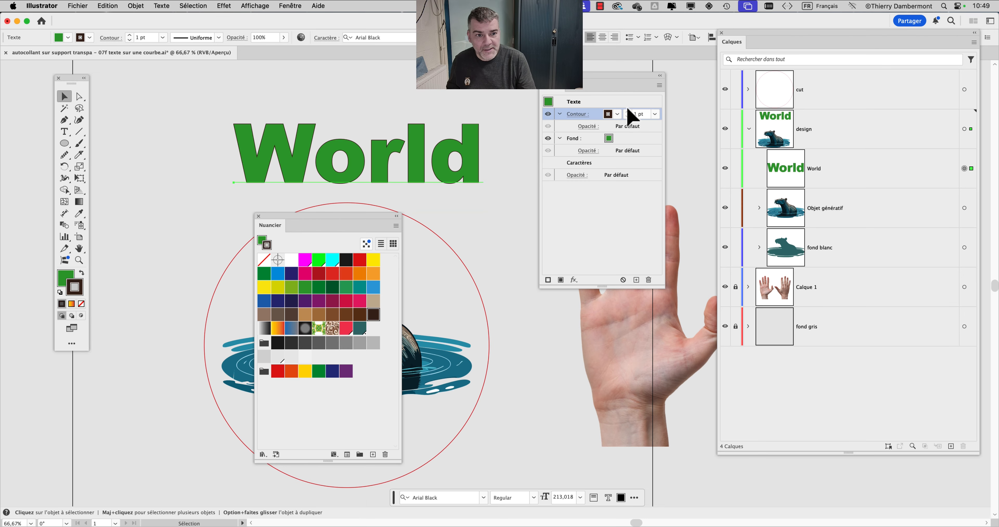
Step: Thicken the dark brown stroke of the "World" text to 17 pt
left_click(628, 113, "shift")
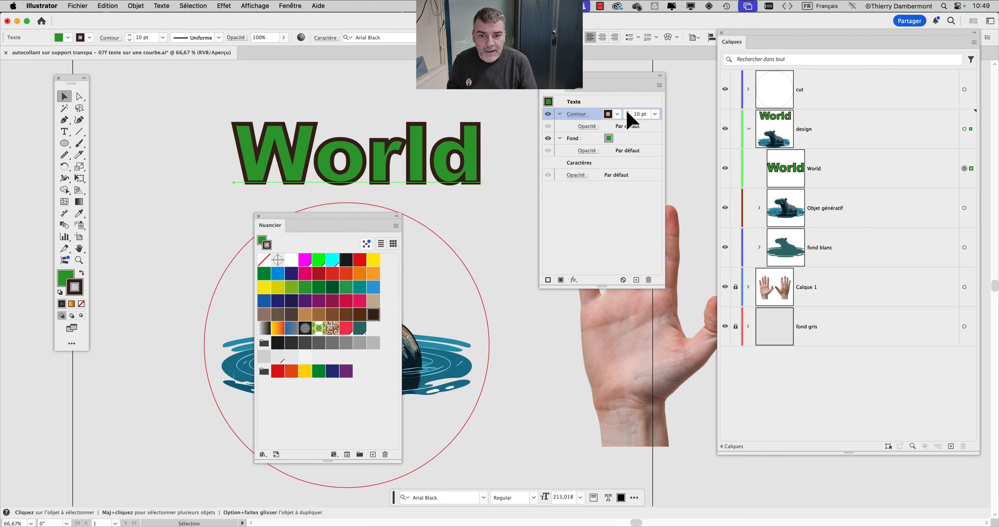
left_click(627, 112)
left_click_drag(583, 86, 635, 86)
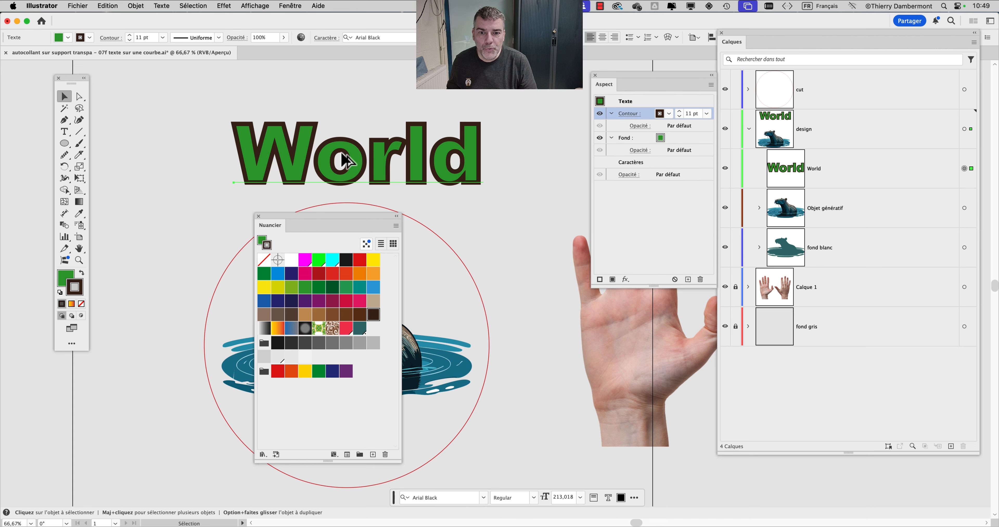
left_click_drag(346, 227, 242, 268)
key("super+1")
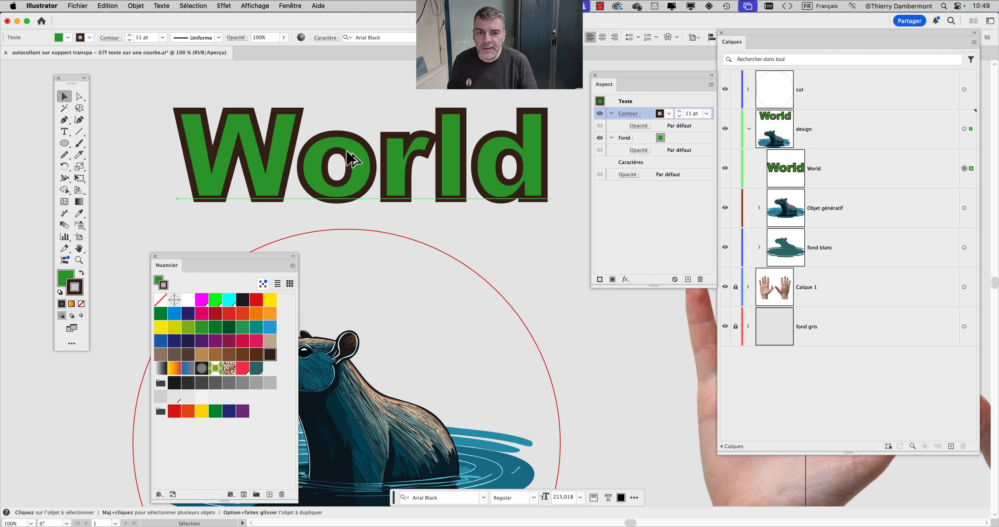
left_click(679, 112)
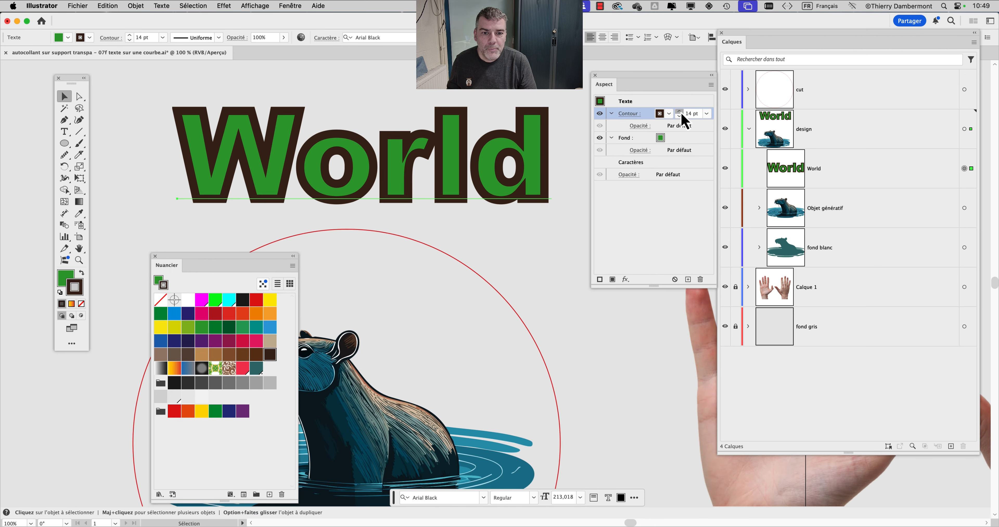
left_click(679, 112)
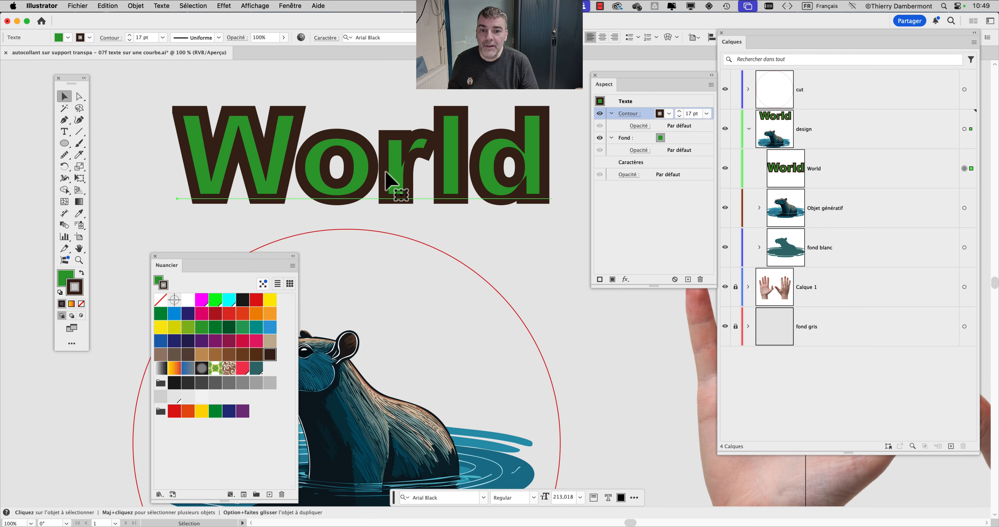
Step: Look at the "World" text's stroke options and check which stroke alignments are available for live text
left_click(79, 248)
left_click_drag(395, 170, 361, 160)
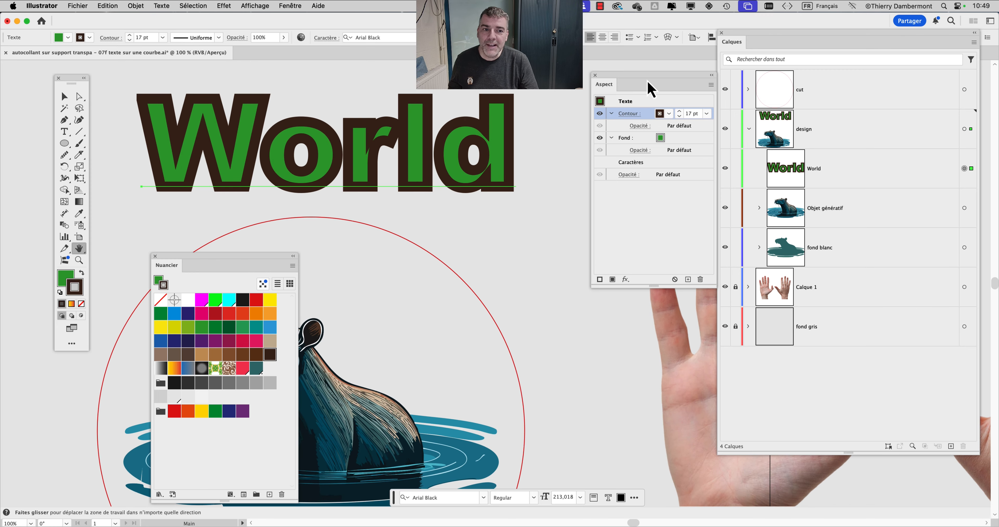
left_click_drag(649, 87, 608, 86)
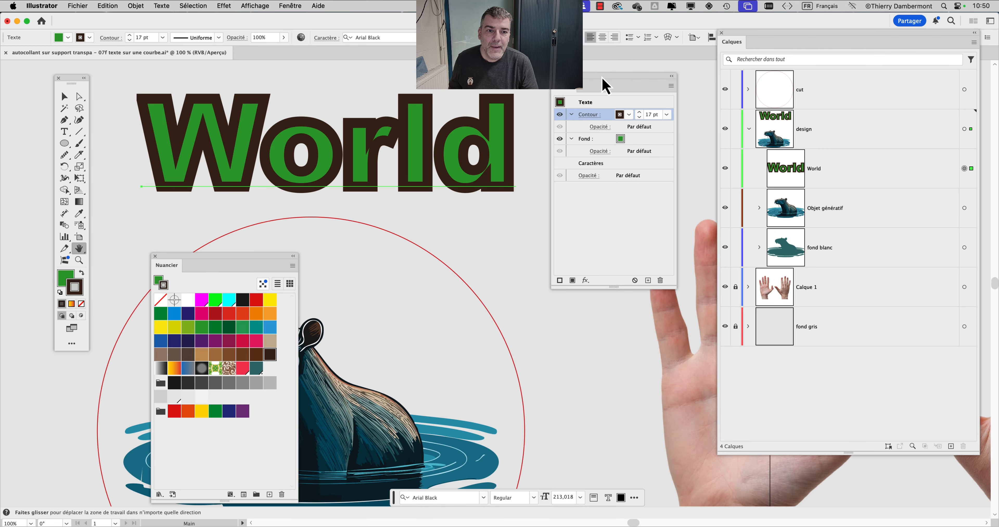
left_click_drag(605, 85, 695, 97)
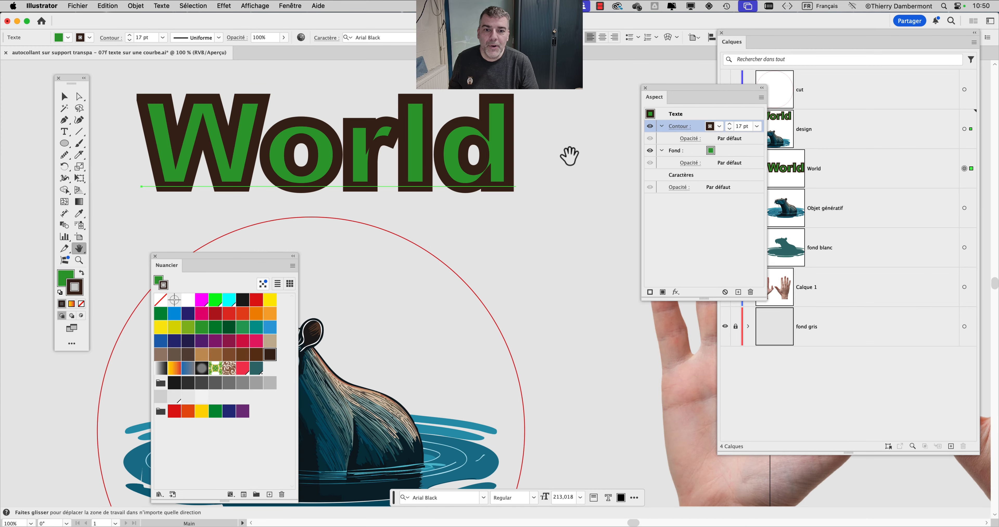
scroll(569, 156, "down", 1)
left_click_drag(309, 154, 203, 163)
scroll(242, 162, "down", 1)
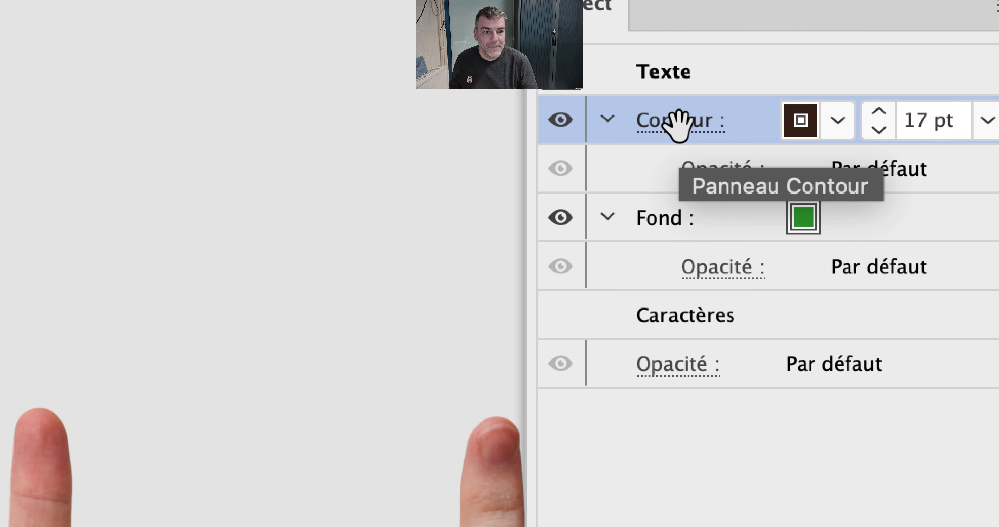
left_click(679, 129)
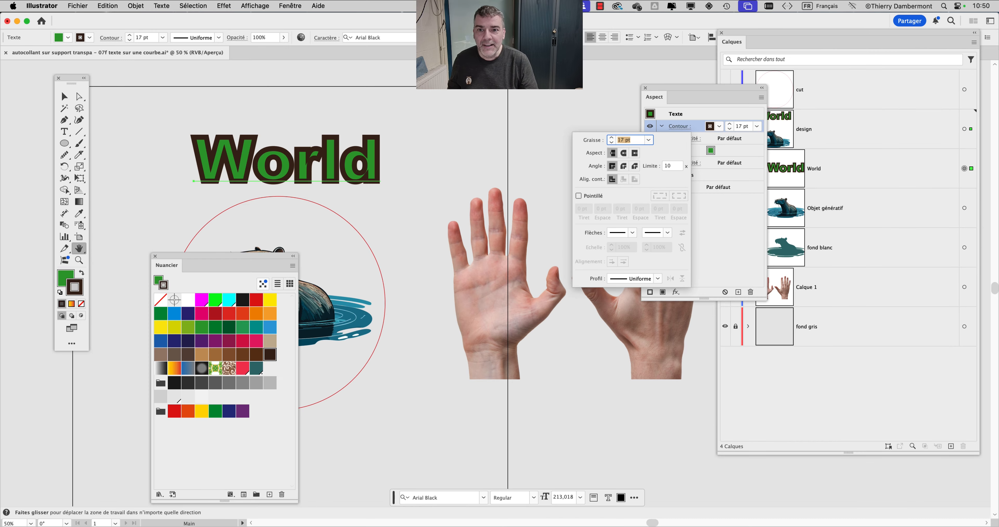
left_click(368, 362)
Step: Show the graphic styles and save the "World" text's green fill and brown stroke as a new graphic style
left_click(289, 6)
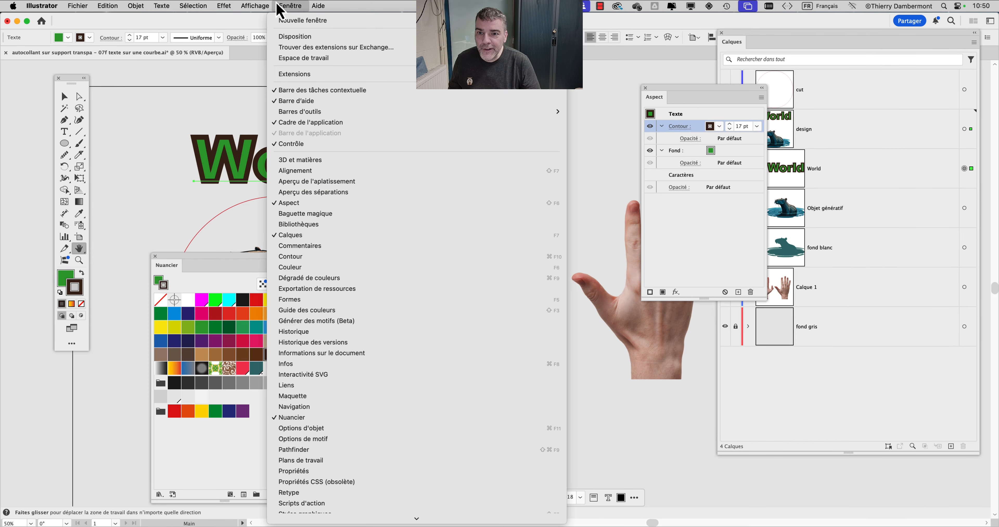
scroll(324, 423, "down", 5)
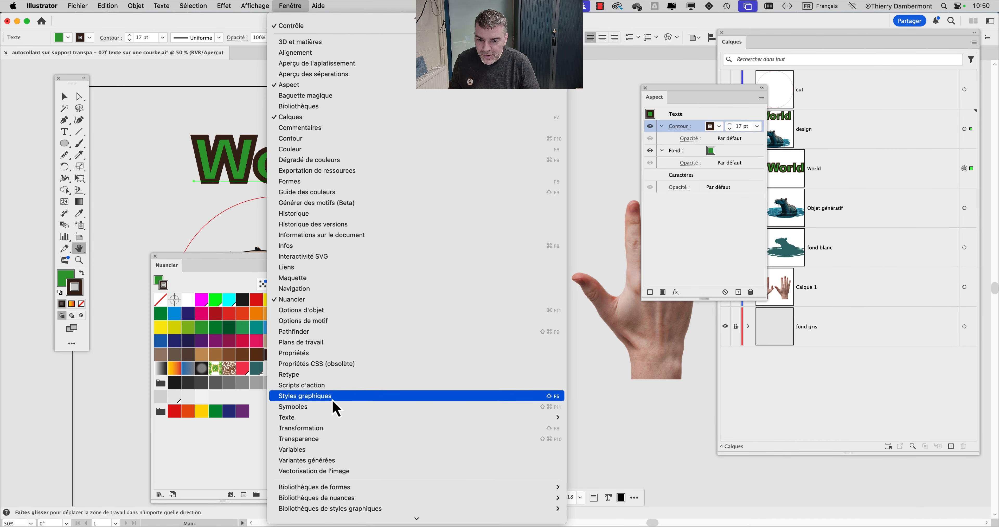
left_click(625, 309)
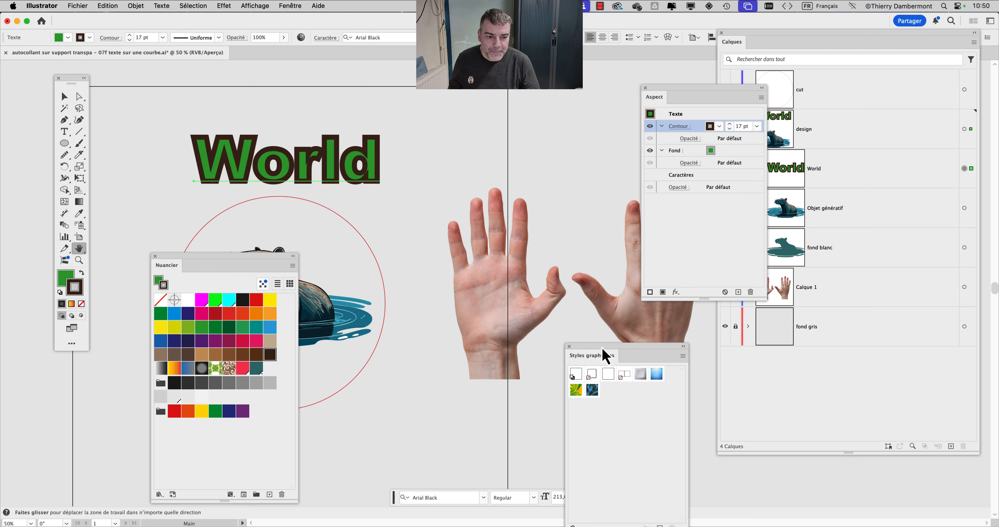
left_click_drag(606, 354, 584, 74)
left_click(560, 290)
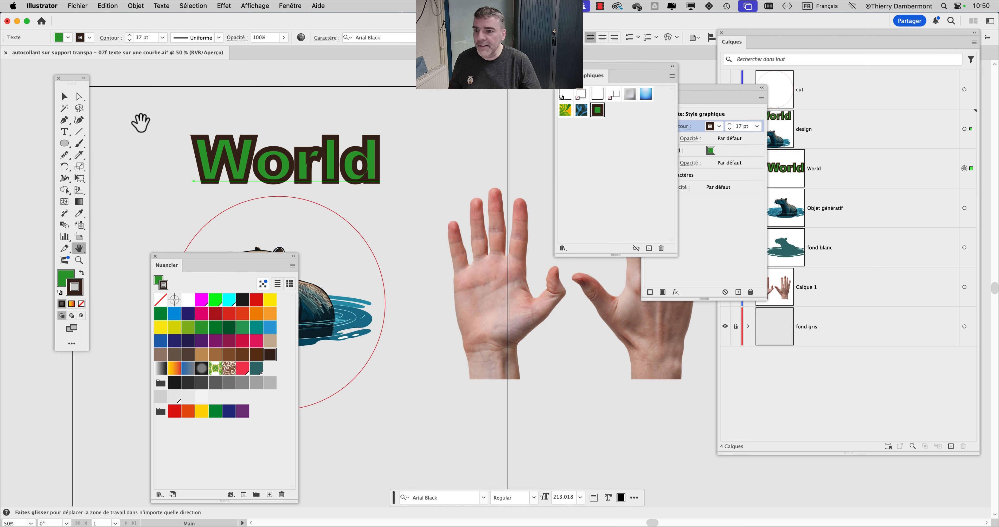
Step: Draw a tilted hexagon about 82 mm wide beside the "World" text and apply the new green and brown graphic style
left_click(64, 144)
left_click(111, 178)
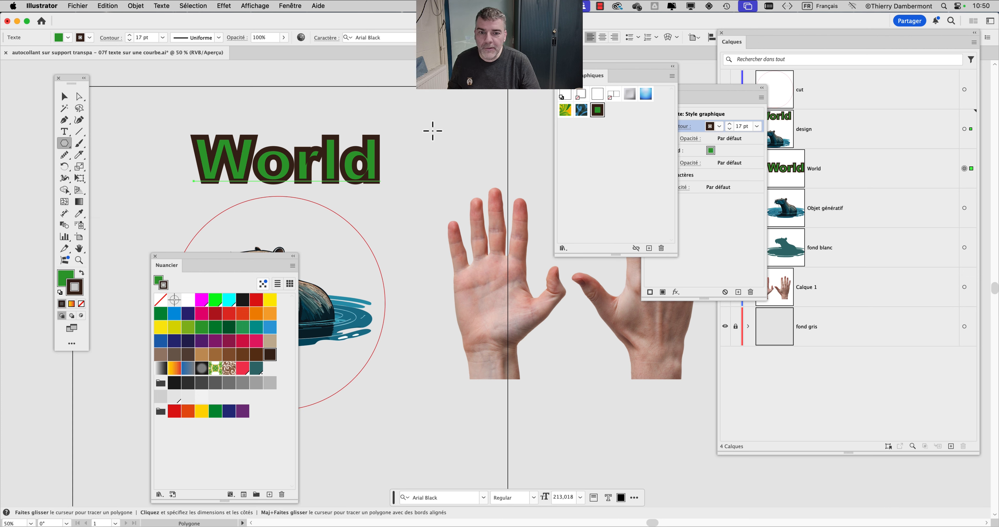
left_click_drag(445, 149, 463, 160)
left_click(597, 111)
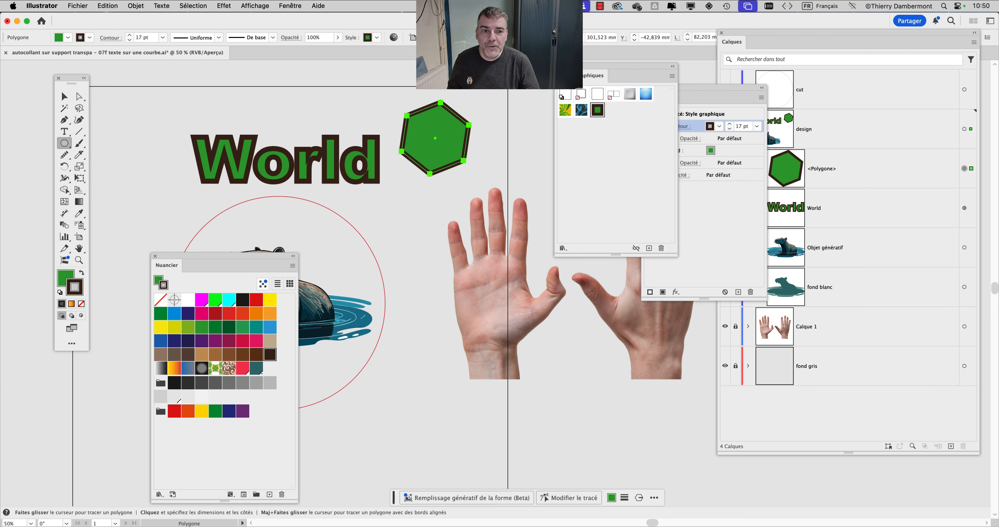
Step: Try aligning the hexagon's 17 pt stroke to the inside, and settle on outside alignment
left_click_drag(564, 75, 369, 263)
scroll(448, 131, "up", 3)
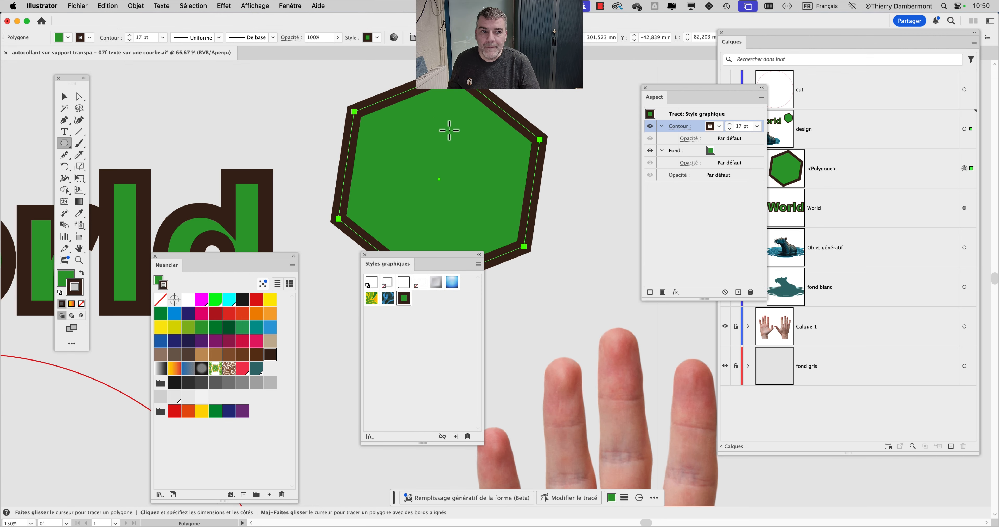
left_click_drag(673, 100, 587, 91)
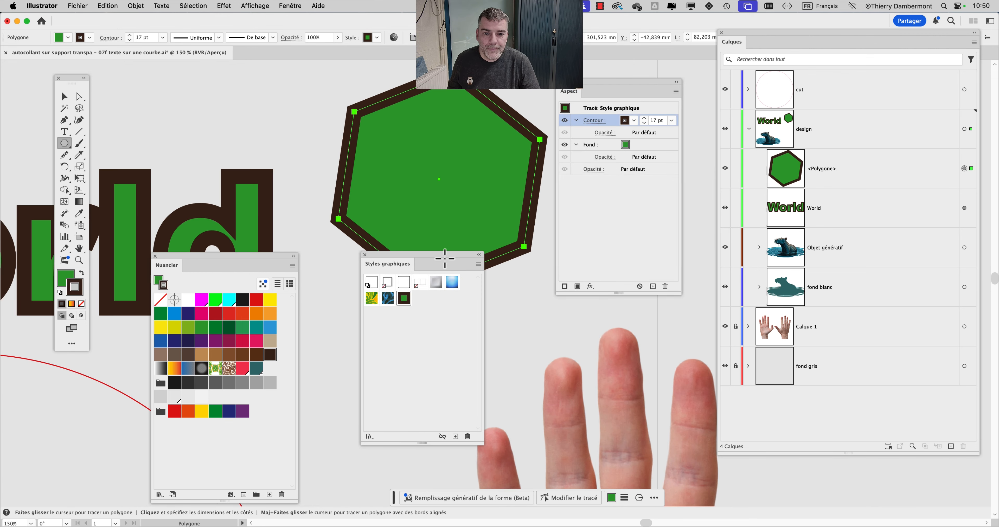
left_click_drag(449, 257, 409, 339)
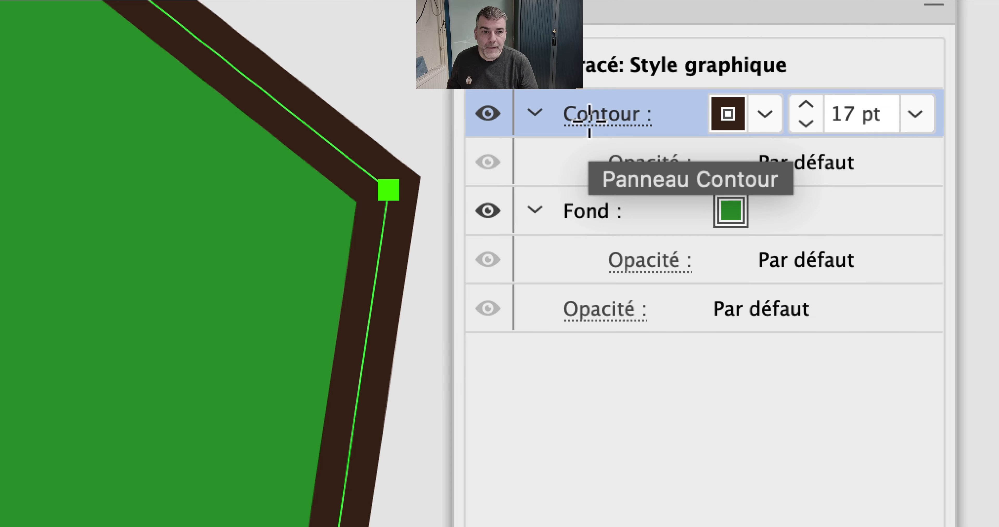
left_click(590, 116)
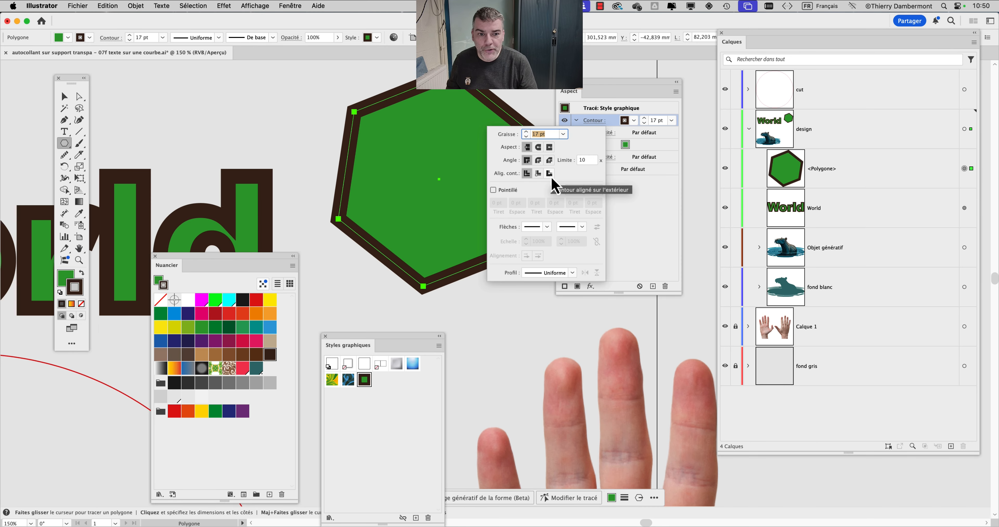
left_click(558, 164)
left_click(541, 177)
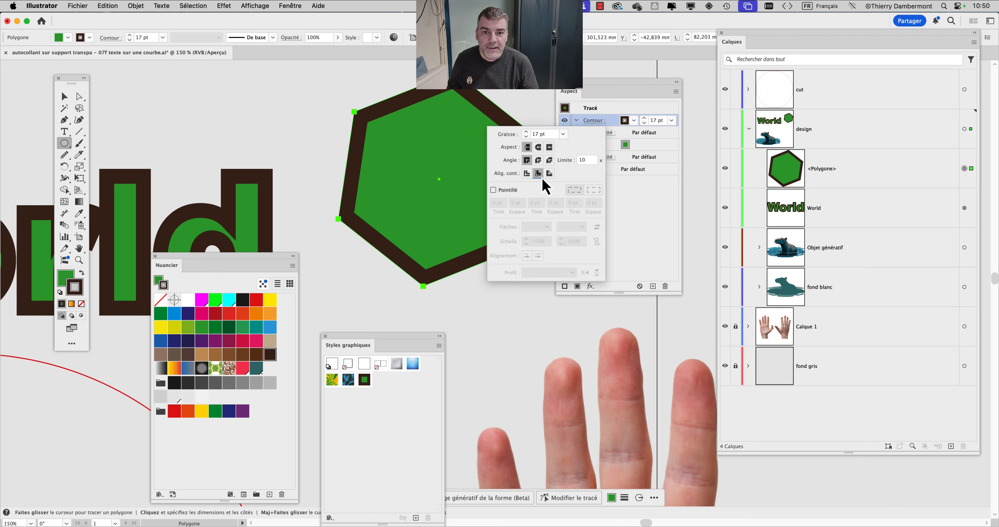
left_click(547, 177)
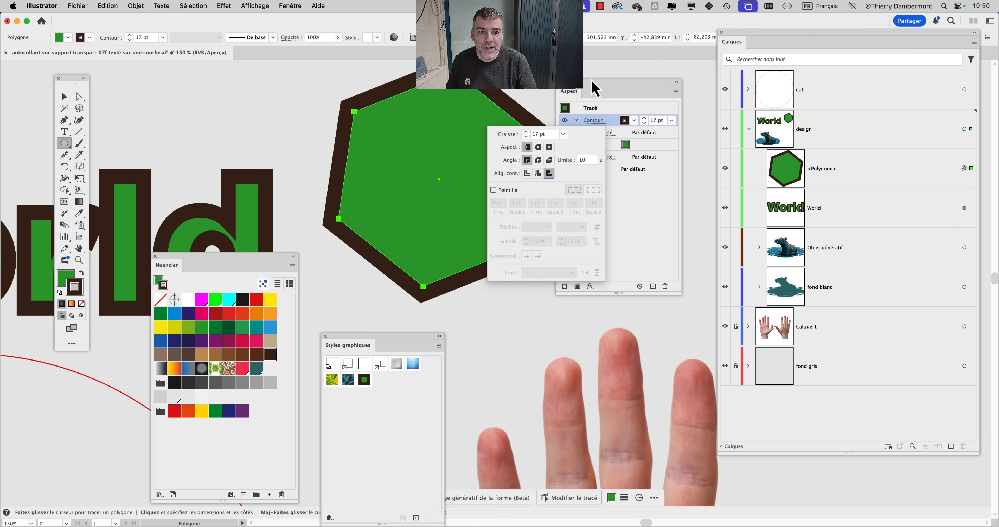
Step: Draw a circle about 79 mm in diameter above the artboard, with an identical copy overlapping it horizontally
left_click_drag(593, 88, 674, 93)
scroll(494, 219, "down", 2)
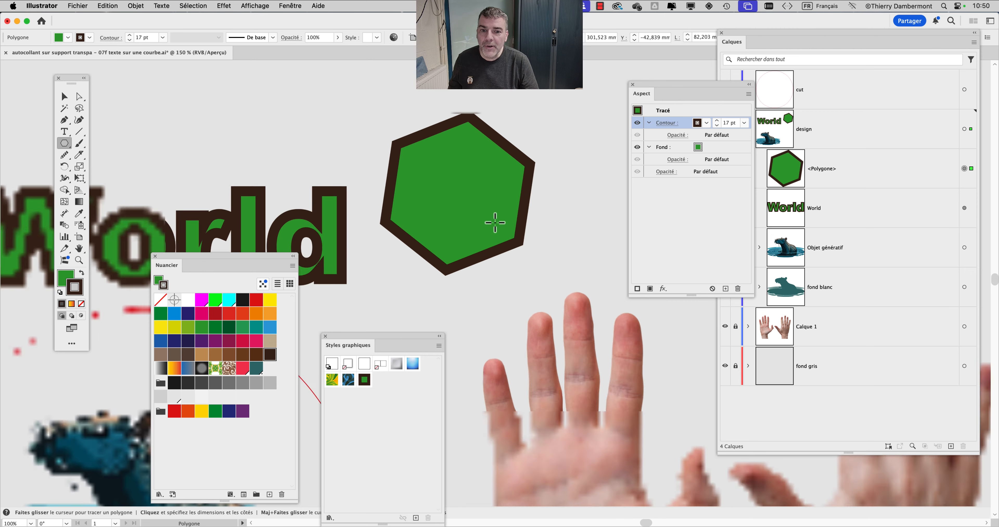
scroll(364, 189, "down", 1)
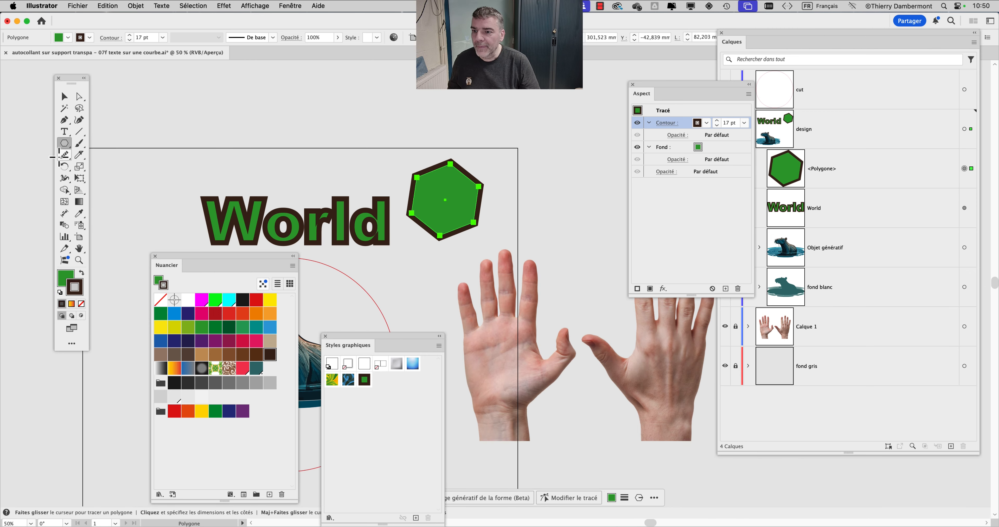
left_click(64, 143)
left_click(111, 167)
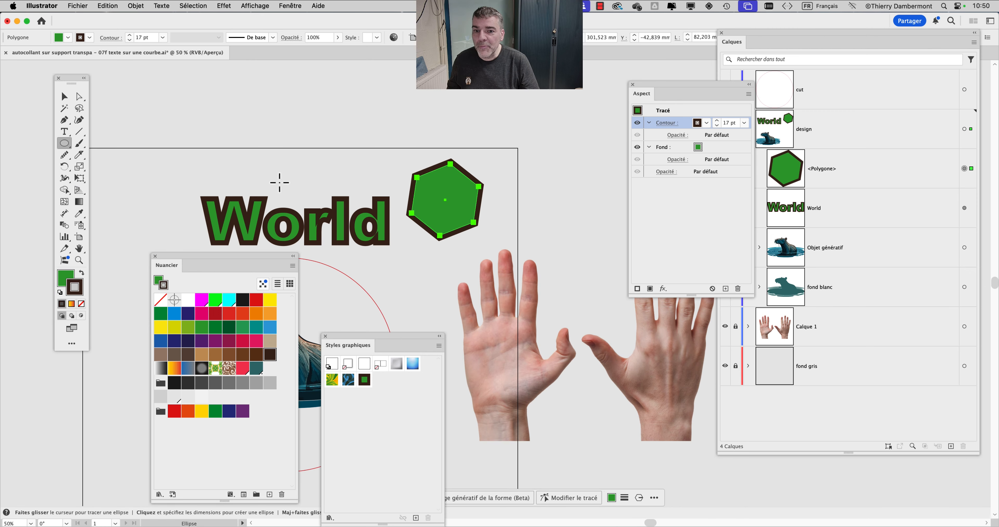
key("space")
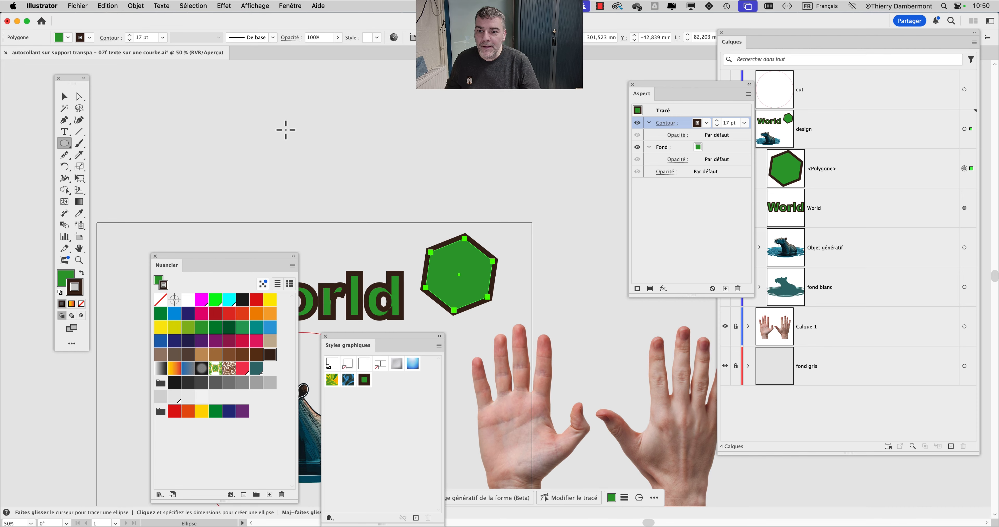
mouse_move(286, 129)
left_mouse_down()
mouse_move(350, 193)
mouse_move(368, 167)
left_mouse_up()
left_click(65, 97)
Step: Subtract the front circle from the back one with the Pathfinder's Minus Front operation to form a crescent
left_click(291, 6)
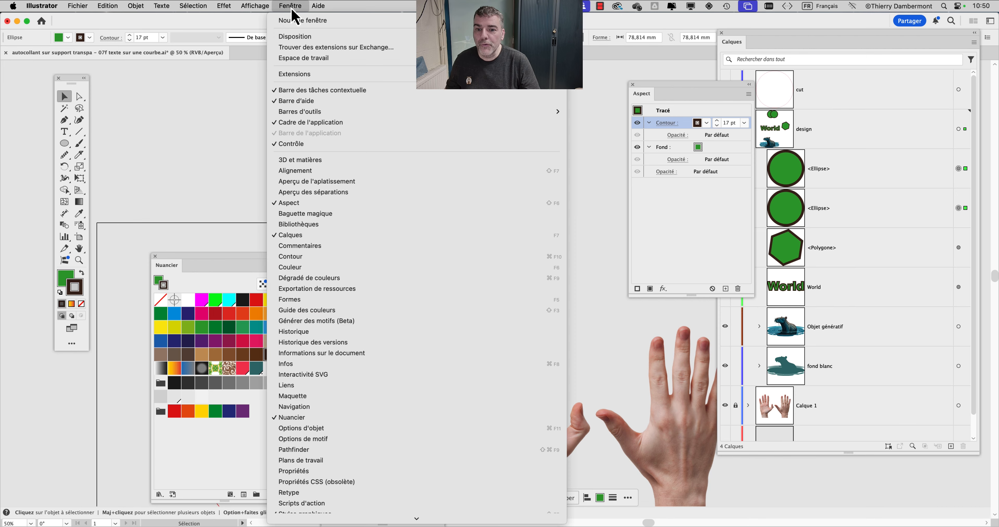
scroll(346, 401, "down", 2)
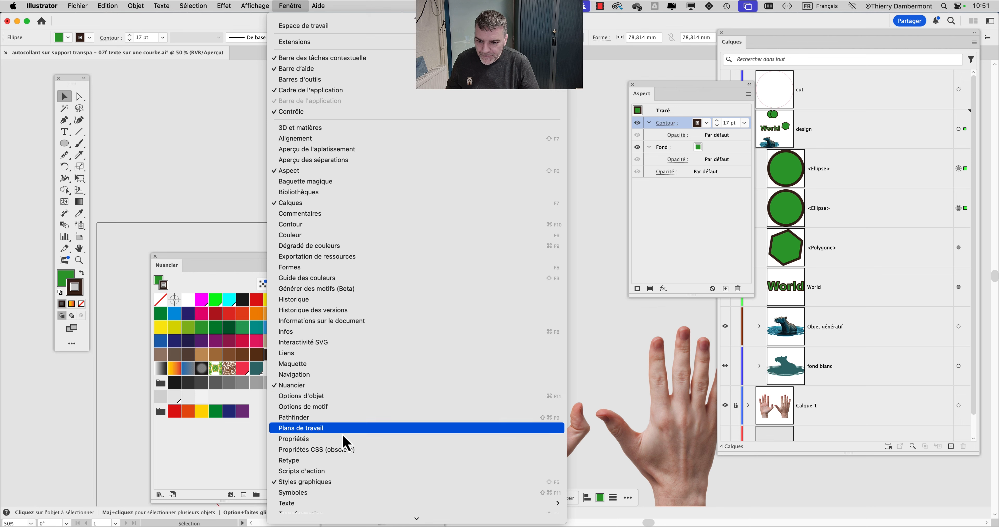
left_click(340, 417)
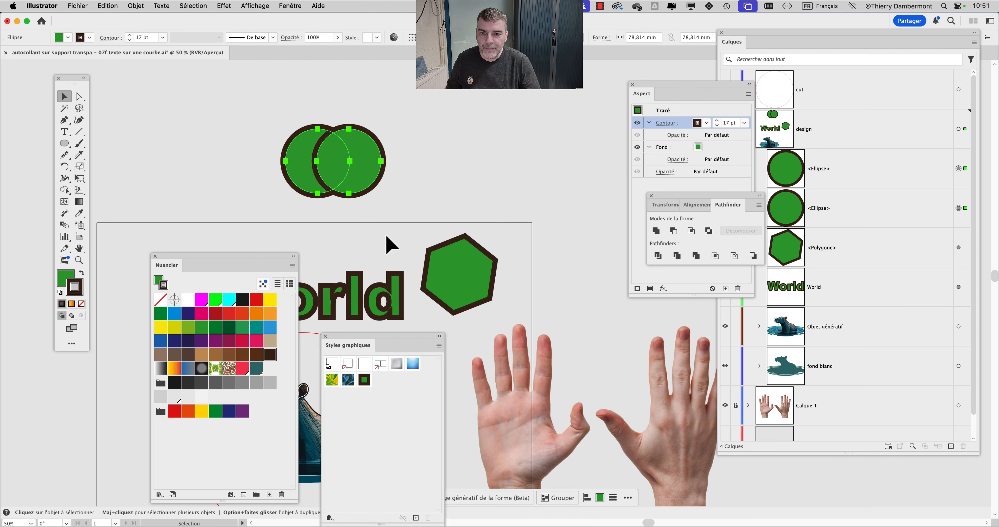
left_click(673, 231)
left_click(423, 163)
scroll(368, 147, "up", 2)
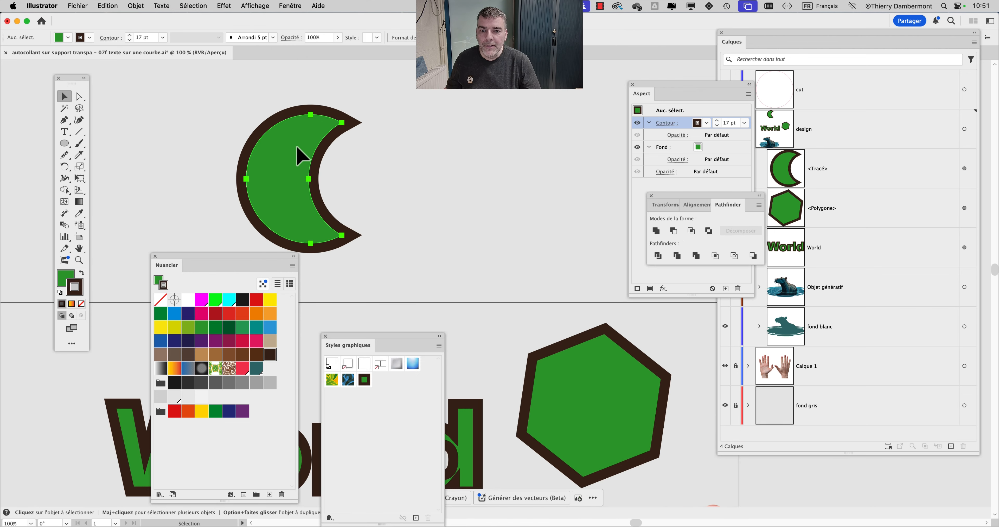
Step: Move the crescent sideways, close the Pathfinder settings, and open the Stroke settings to inspect the crescent's outside stroke alignment
left_click_drag(298, 155, 442, 146)
left_click_drag(671, 200, 666, 198)
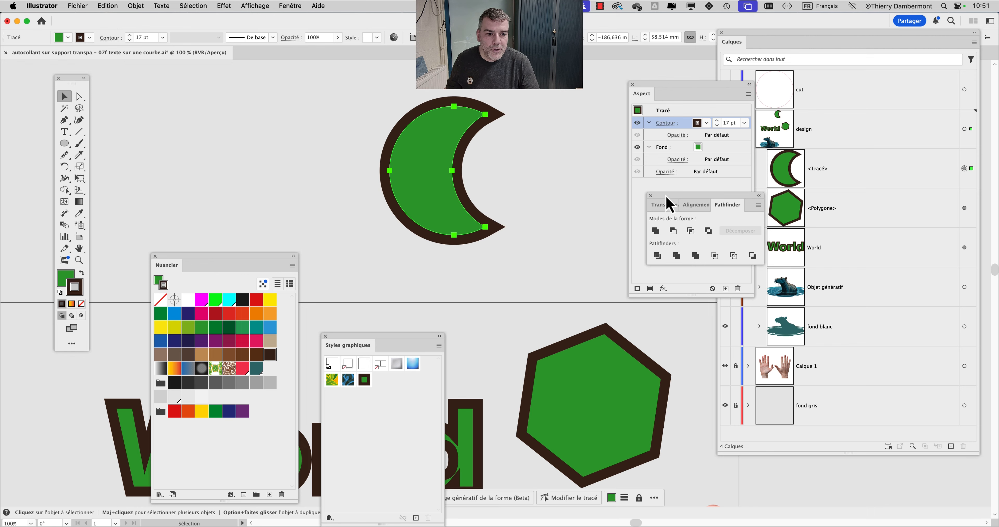
left_click(651, 195)
left_click(294, 6)
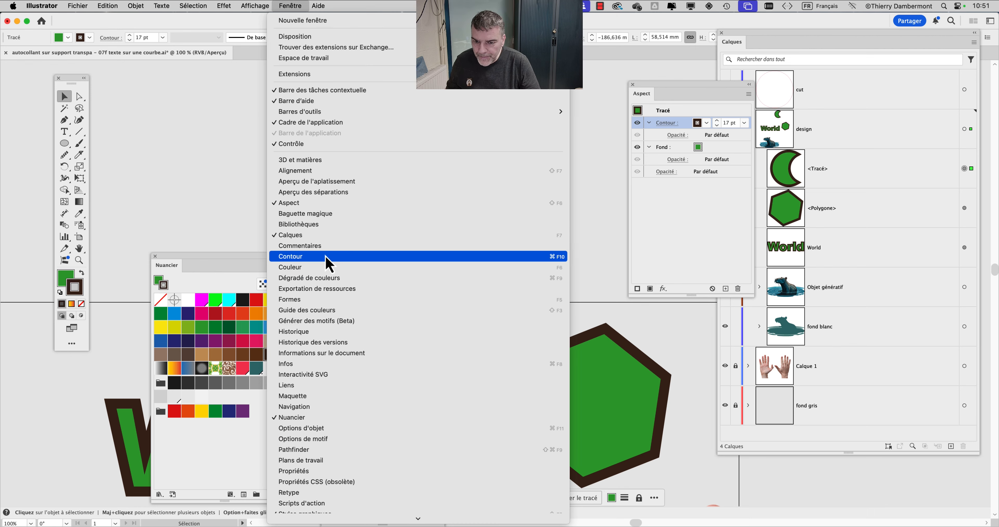
left_click(561, 125)
left_click_drag(743, 212, 559, 125)
key("alt+super+8")
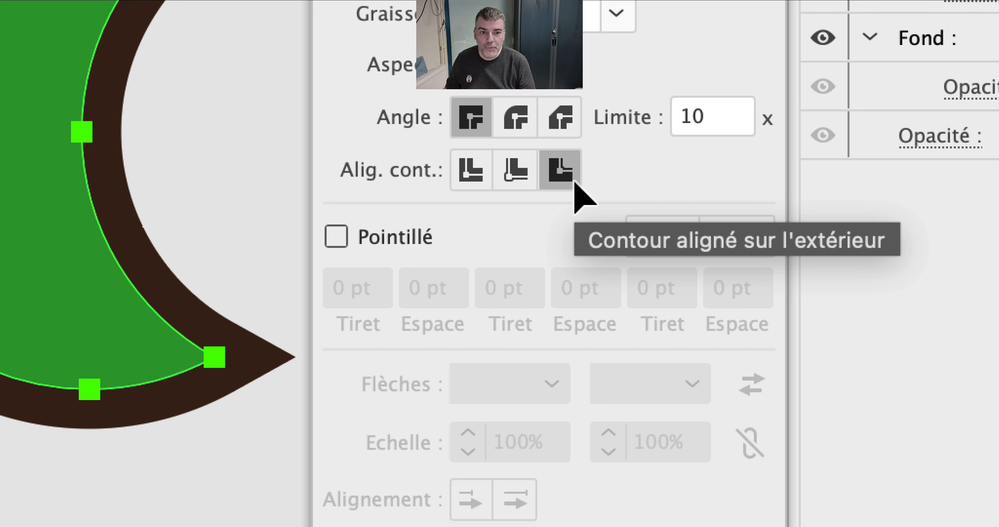
key("alt+super+8")
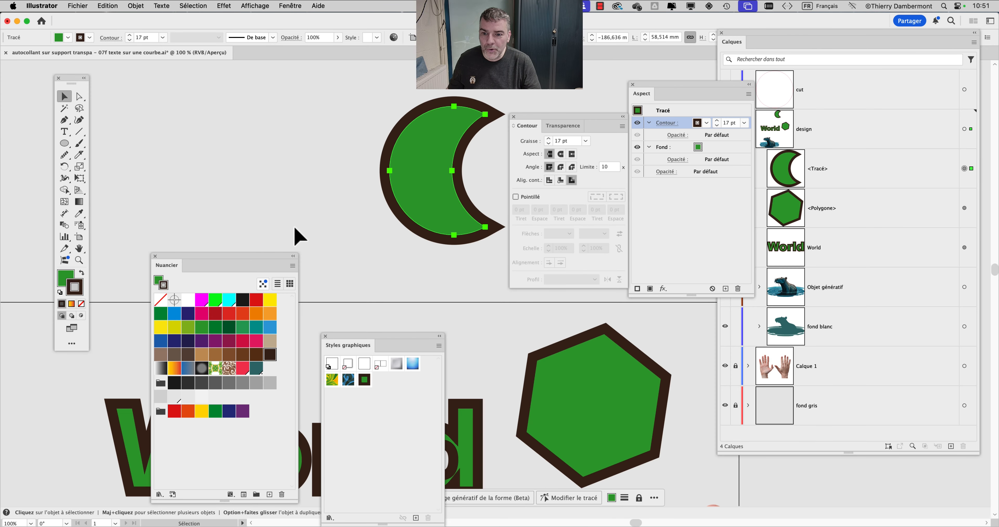
Step: Select the "World" text and check which stroke alignment options are available for it compared with the crescent
scroll(301, 236, "down", 10)
left_click(283, 219)
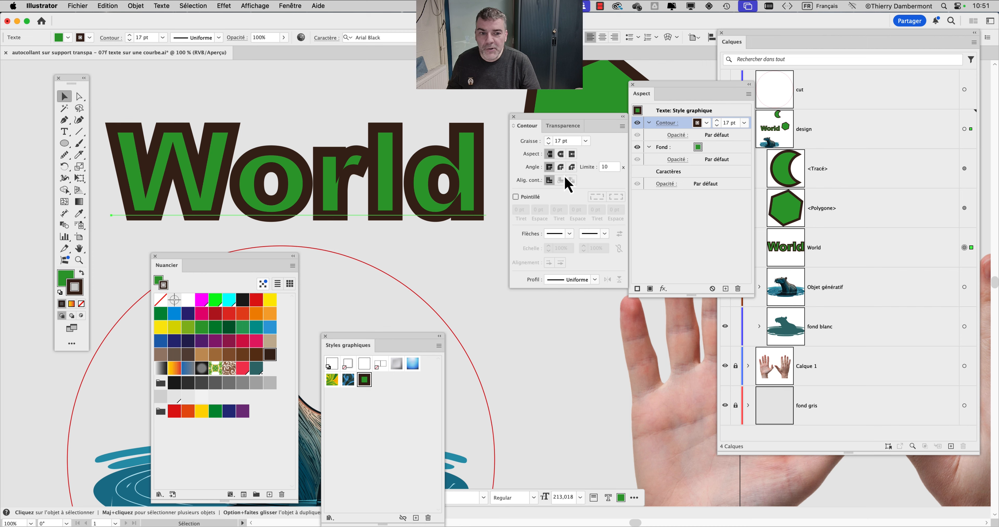
left_click_drag(532, 120, 488, 125)
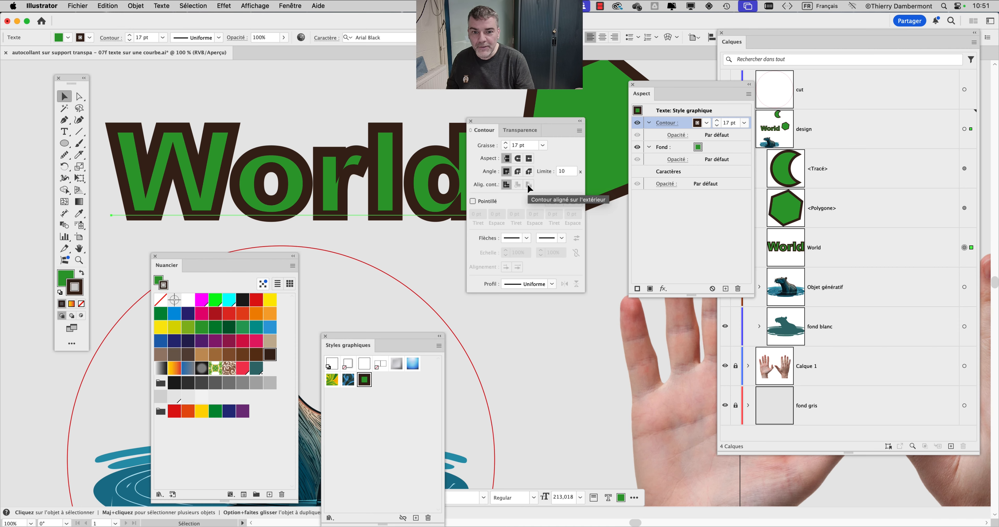
left_click_drag(537, 126, 574, 286)
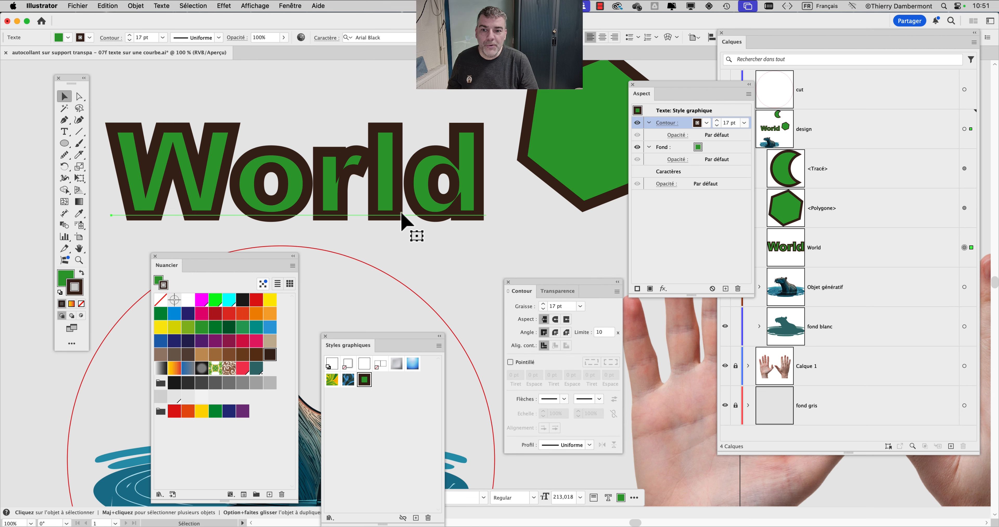
mouse_move(335, 204)
left_mouse_down()
mouse_move(353, 201)
mouse_move(327, 217)
left_mouse_up()
left_click_drag(70, 82, 47, 77)
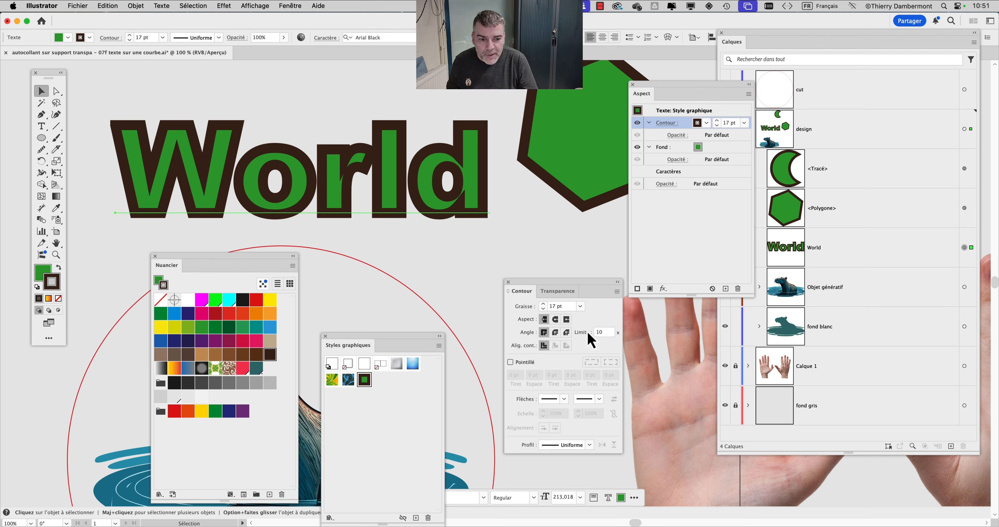
Step: Open the character settings and increase the tracking of the "World" text to 60
key("super+t")
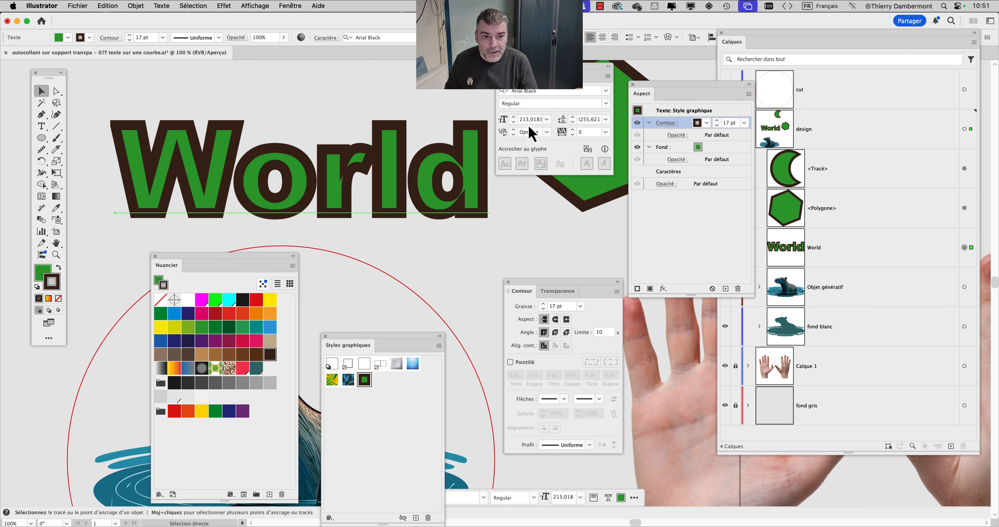
left_click(572, 131)
left_click(572, 131)
left_click(572, 131)
left_click(573, 131)
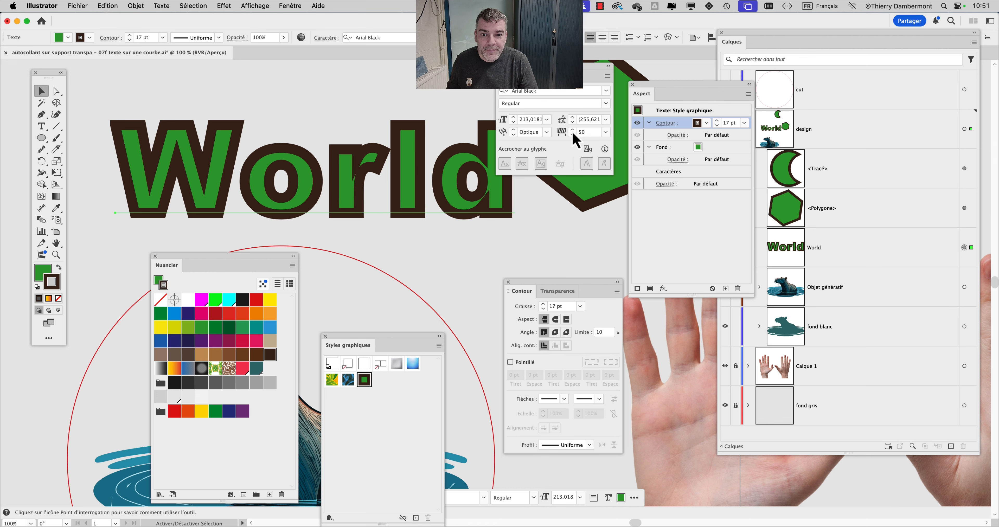
left_click(572, 130)
left_click(572, 131)
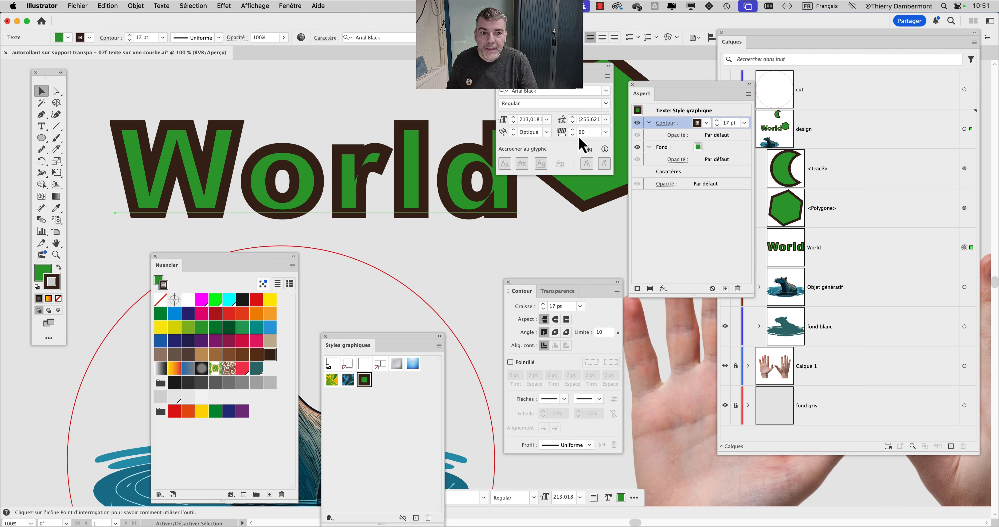
Step: Change the "World" text's font to Abril Fatface Regular with tracking at 40, and arrange the Character and Appearance panels around it
left_click(606, 90)
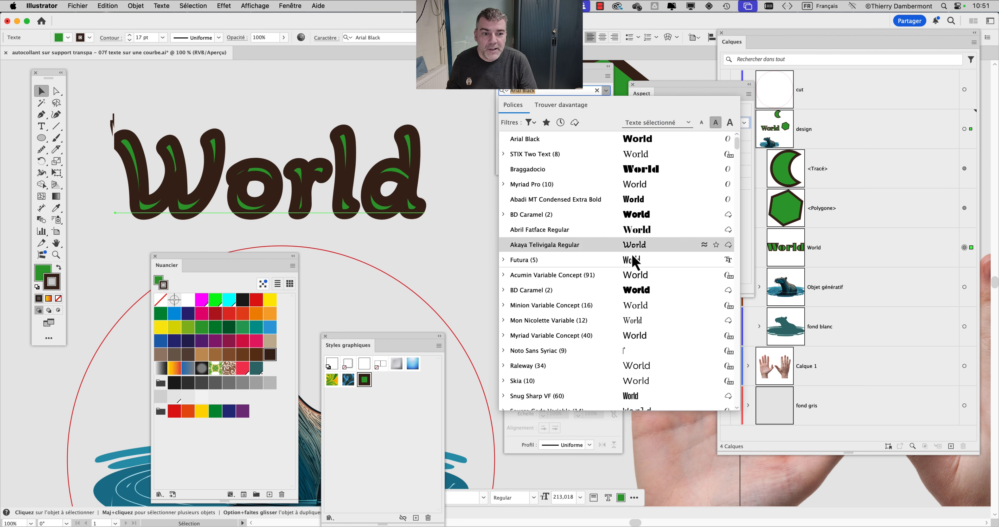
left_click(636, 235)
left_click_drag(508, 79, 344, 268)
mouse_move(39, 73)
left_mouse_down()
mouse_move(12, 75)
mouse_move(29, 75)
left_mouse_up()
left_click_drag(668, 94, 537, 85)
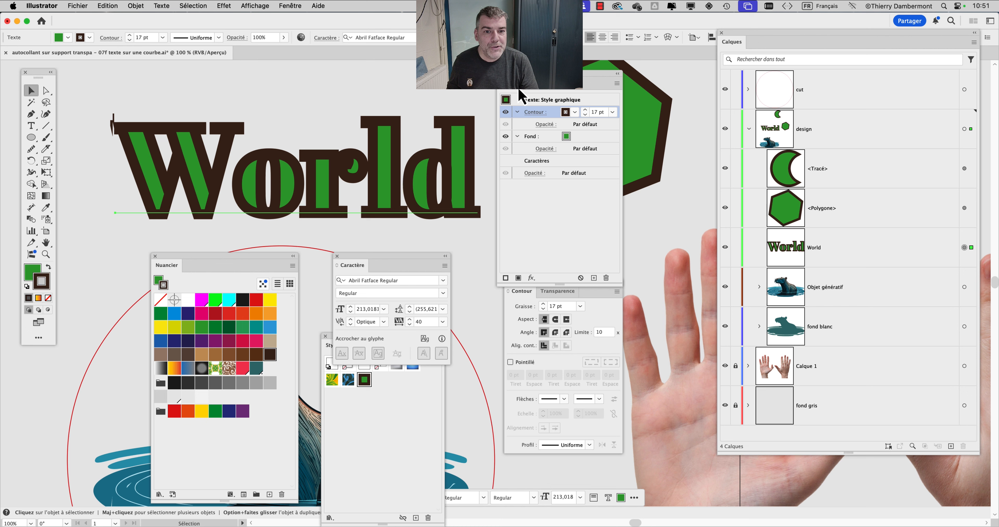
left_click_drag(530, 90, 543, 91)
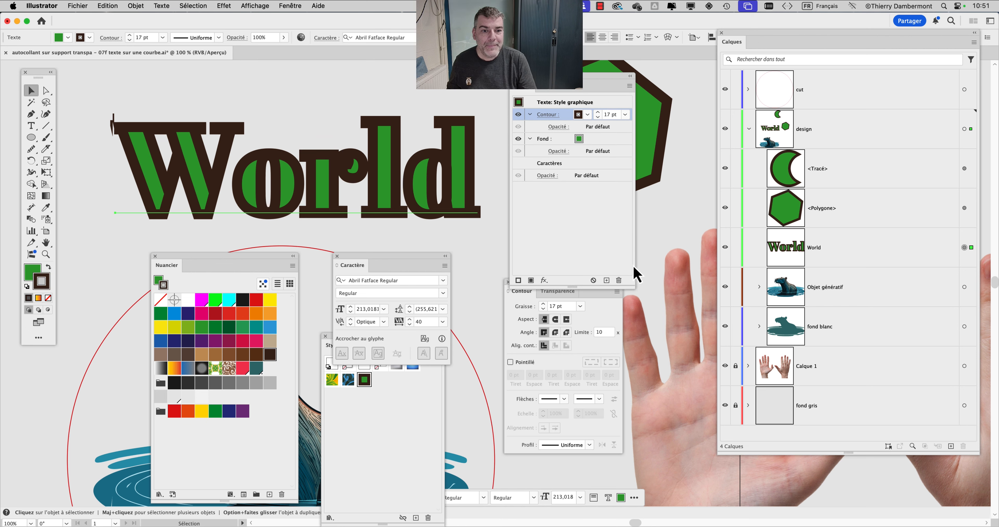
left_click_drag(633, 286, 667, 231)
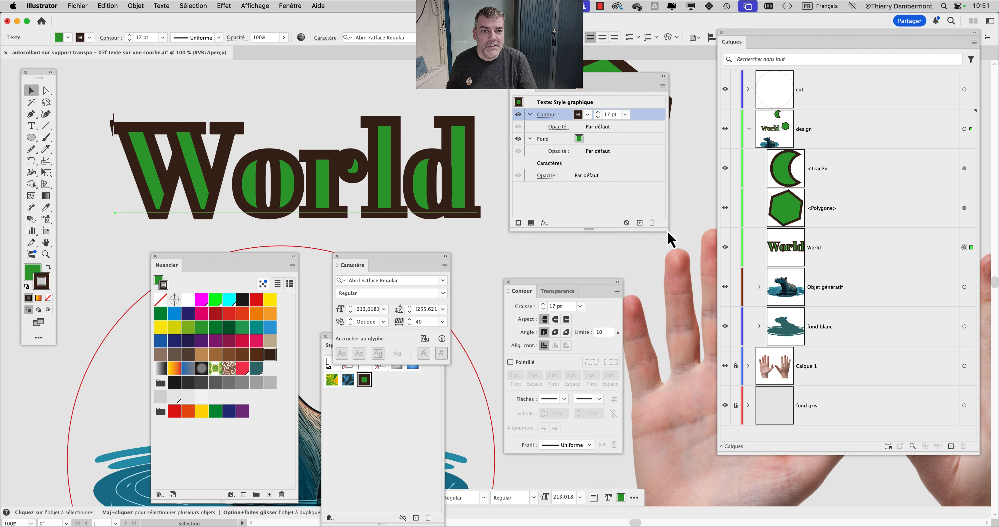
left_click_drag(539, 92, 523, 112)
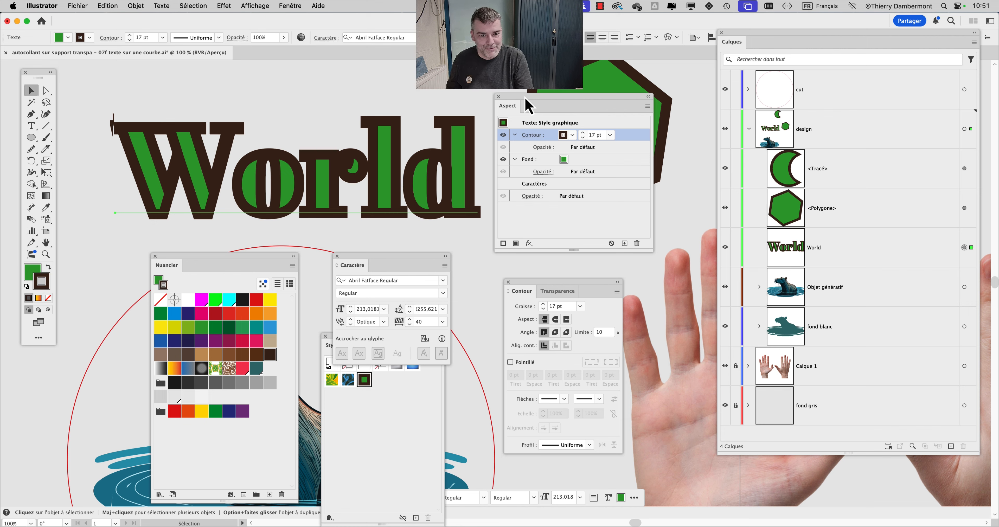
Step: Reorder the "World" text's appearance so the brown stroke sits below the green fill
key("alt+super")
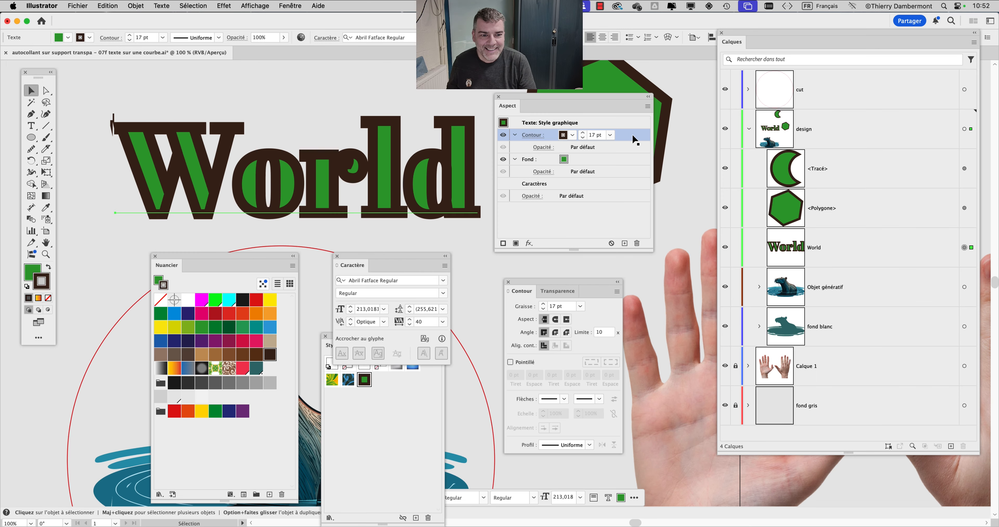
left_click_drag(631, 135, 618, 217)
left_click_drag(630, 156, 634, 185)
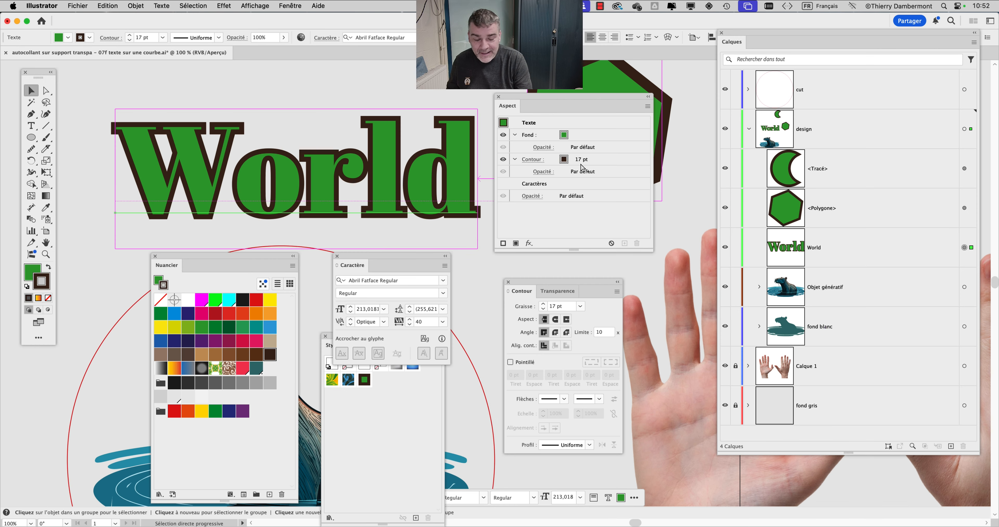
left_click_drag(580, 164, 513, 159)
Step: Clear the panels off the "World" lettering and set its brown stroke weight to 21 pt
left_click_drag(528, 98, 538, 92)
scroll(452, 150, "up", 2)
left_click_drag(396, 262, 728, 348)
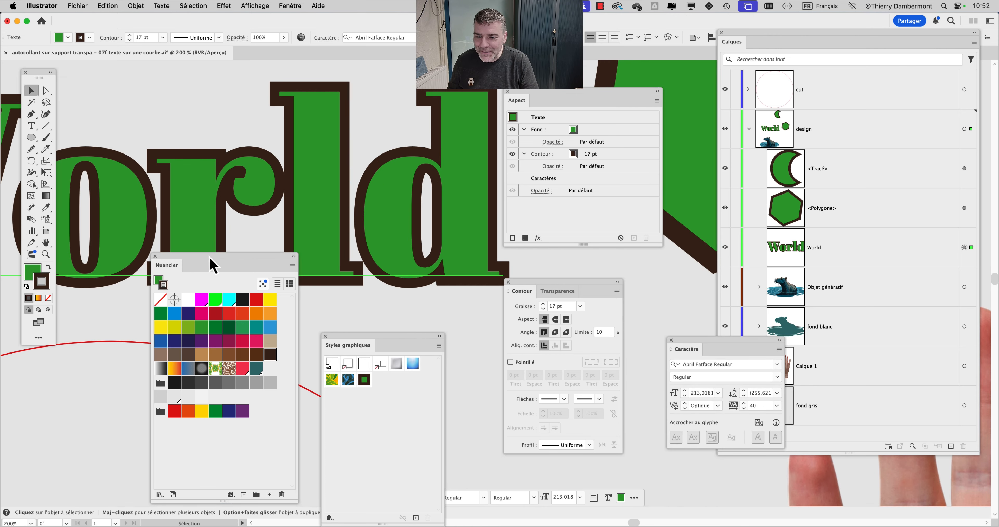
left_click_drag(213, 265, 225, 322)
left_click(593, 156)
key("Up")
key("Up")
key("Up")
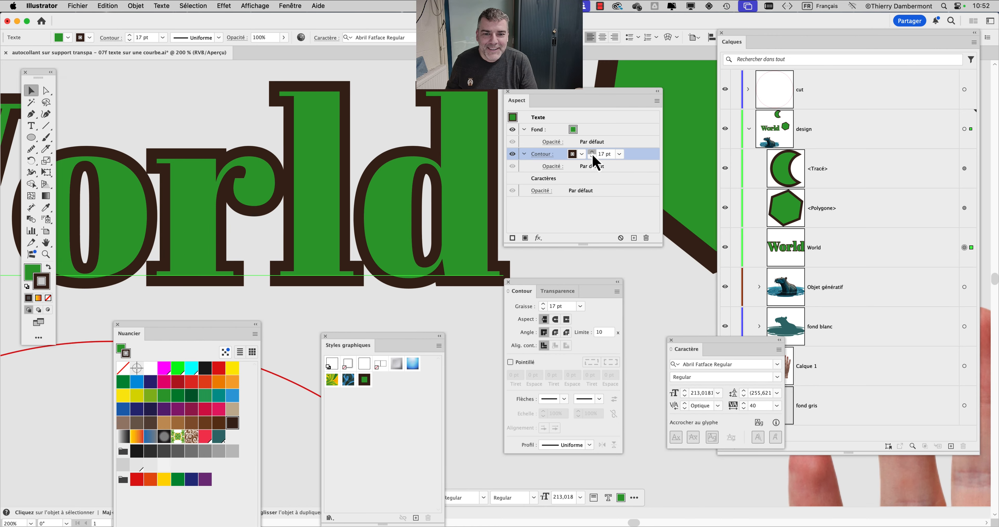
left_click(592, 152)
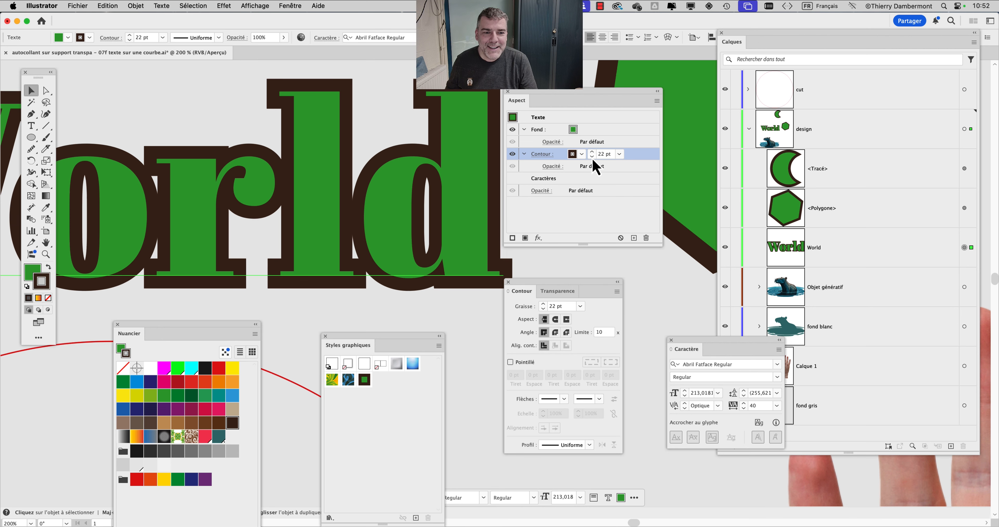
left_click(592, 158)
left_click(592, 158)
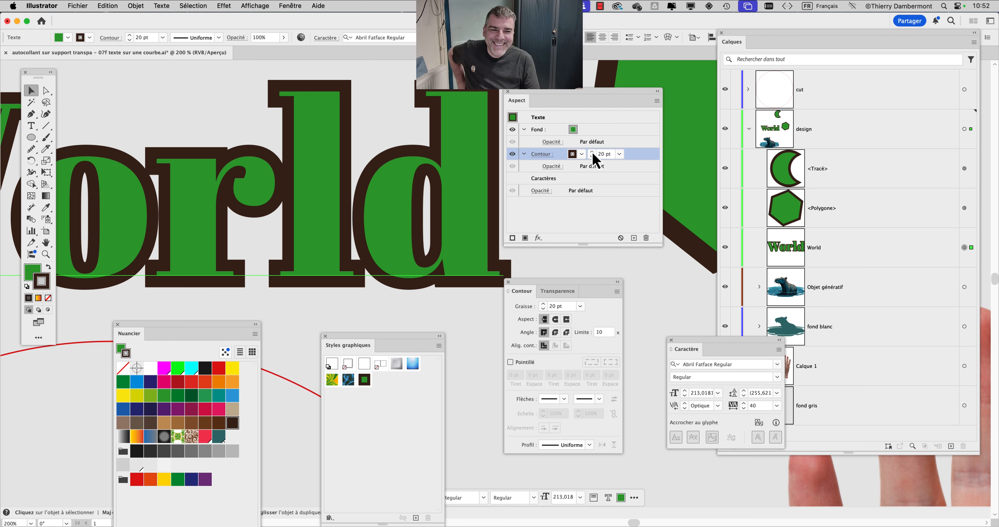
left_click(593, 153)
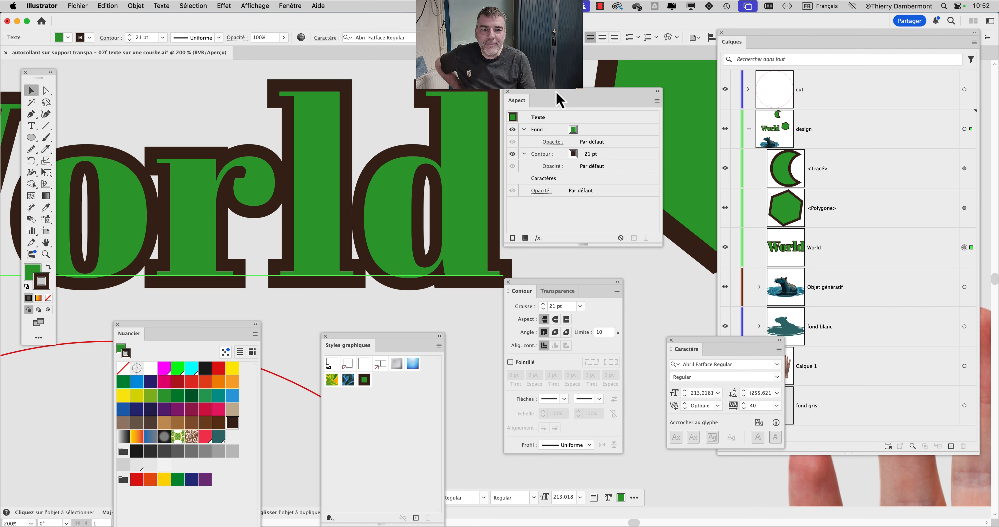
left_click_drag(558, 100, 613, 88)
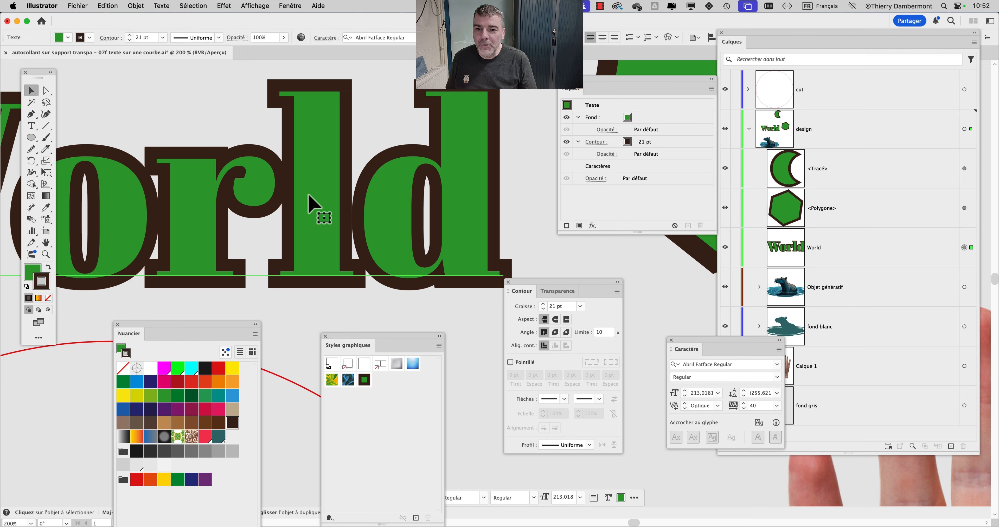
Step: Increase the tracking of the "World" text to 70
scroll(312, 202, "down", 2)
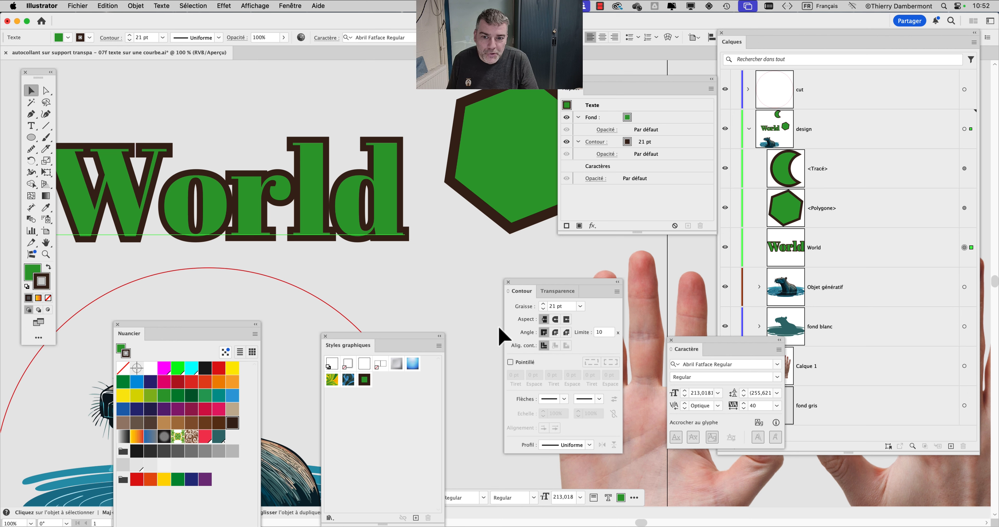
left_click_drag(727, 336, 430, 253)
left_click(447, 320)
left_click(447, 321)
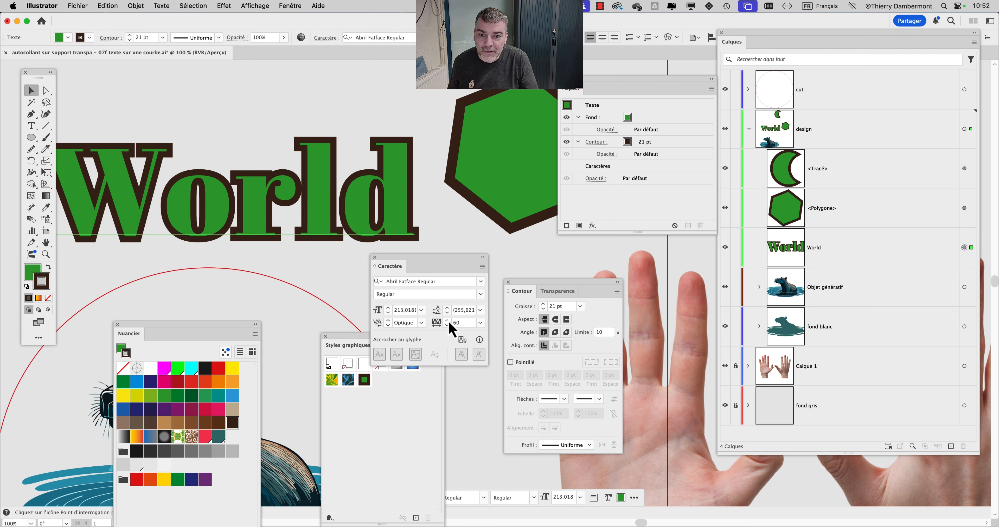
left_click(447, 320)
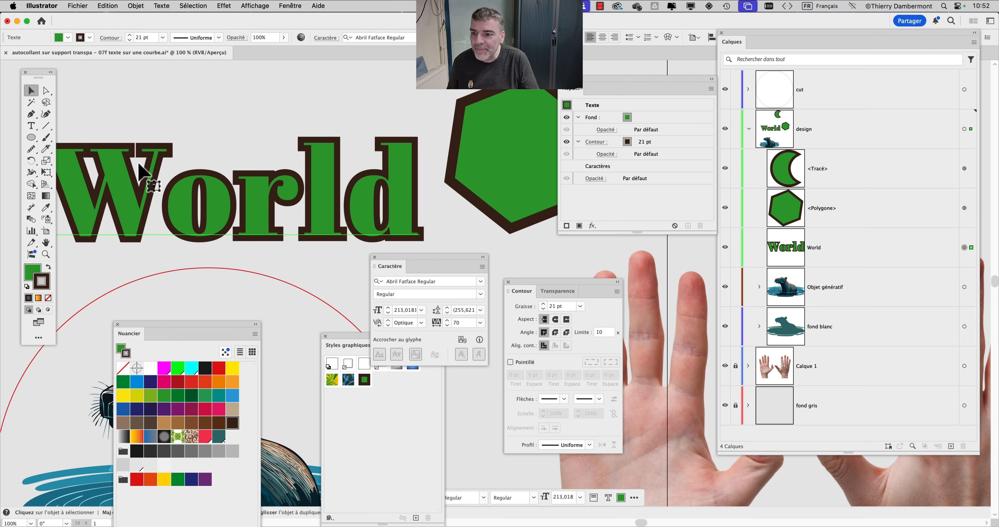
Step: Tighten the kerning between the "W" and "o" to about -120, and move the "World" text up and away from the hexagon
left_click(31, 125)
left_click(152, 198)
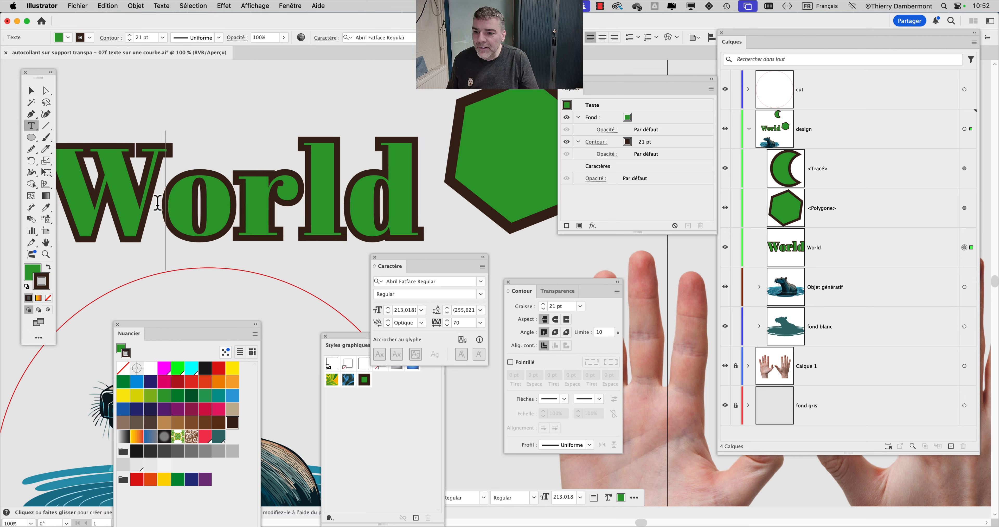
left_click(388, 326)
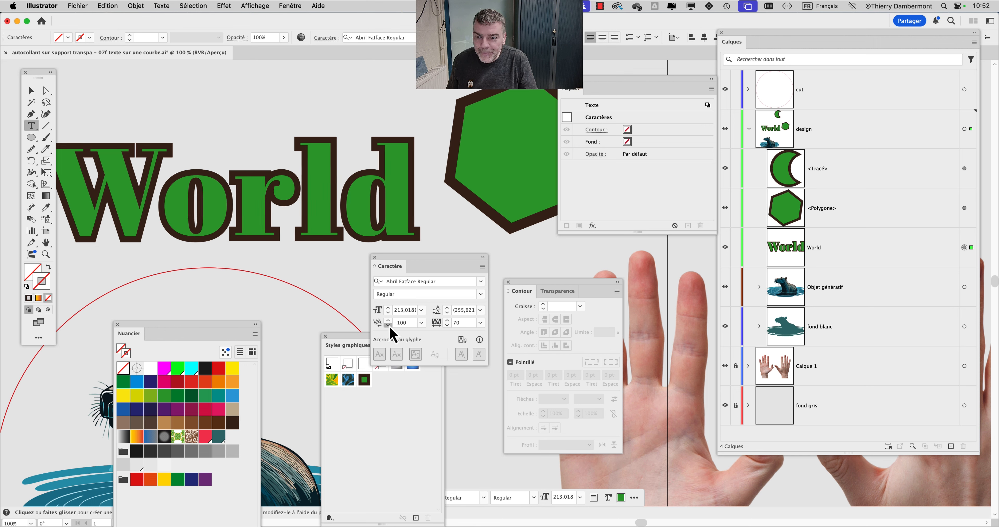
left_click(388, 325)
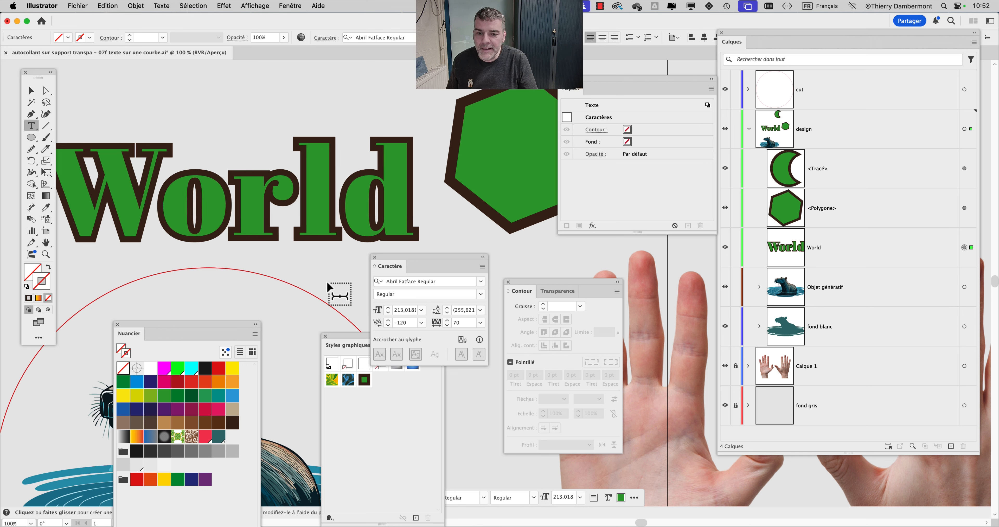
left_click(388, 326)
left_click(31, 93)
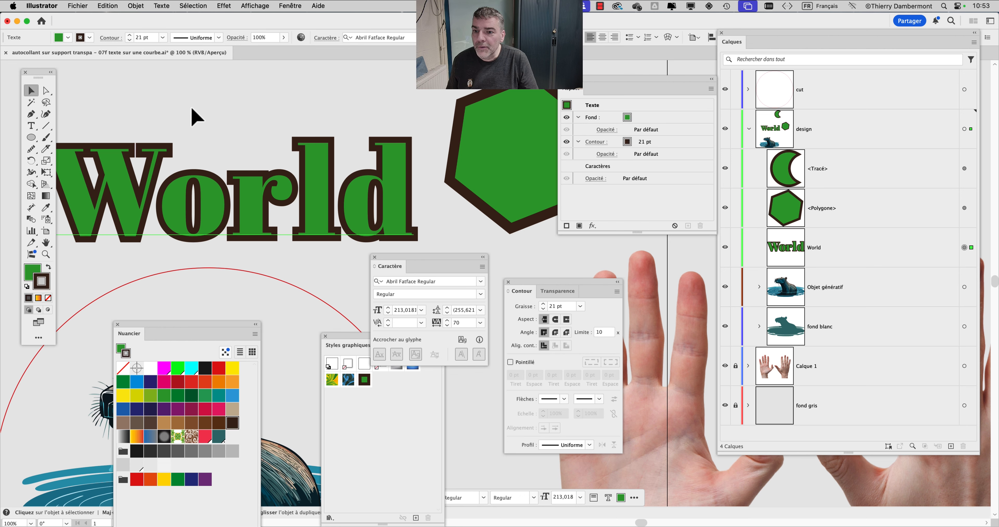
left_click_drag(256, 222, 221, 184)
scroll(264, 181, "down", 3)
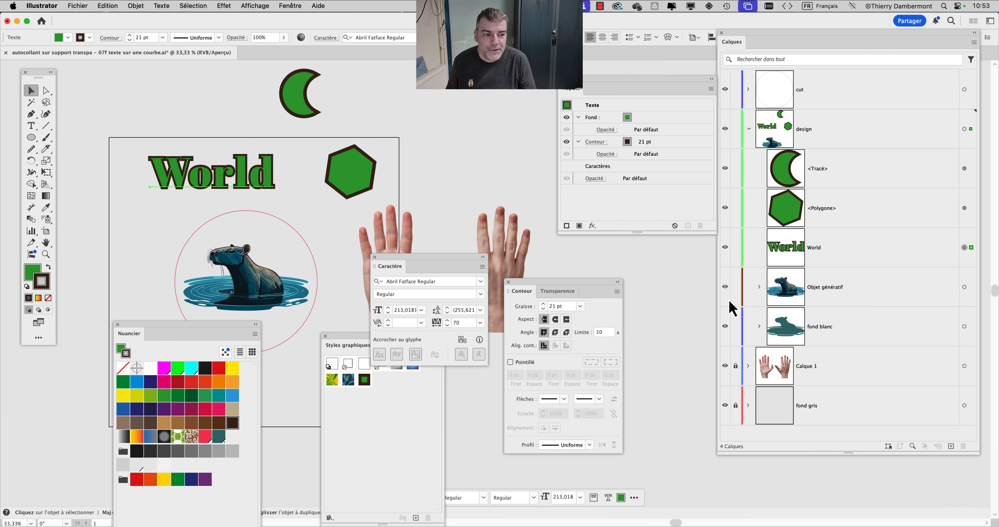
Step: Recolour the RDG_WHITE spot swatch to pink, RGB 251, 122, 206, with nothing selected on the artboard
left_click(291, 6)
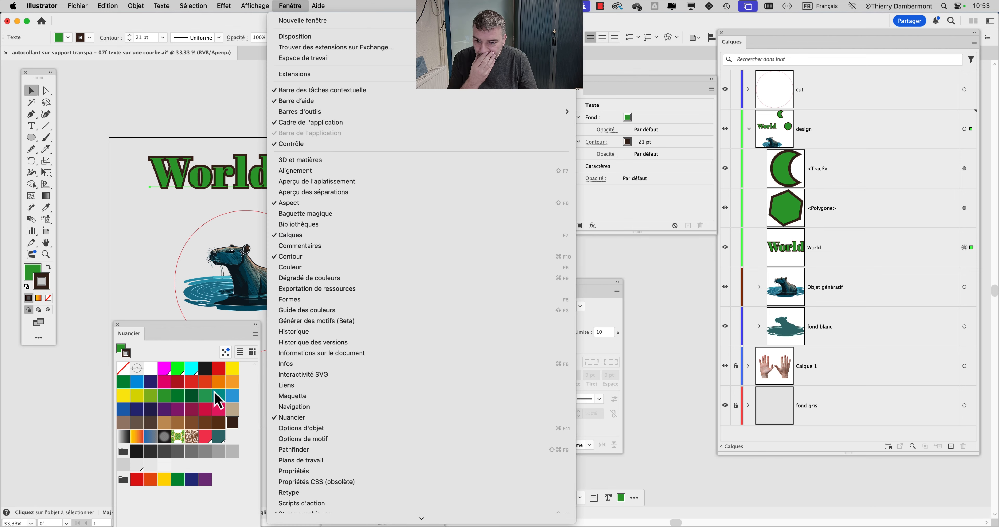
left_click(199, 337)
left_click_drag(197, 331, 466, 78)
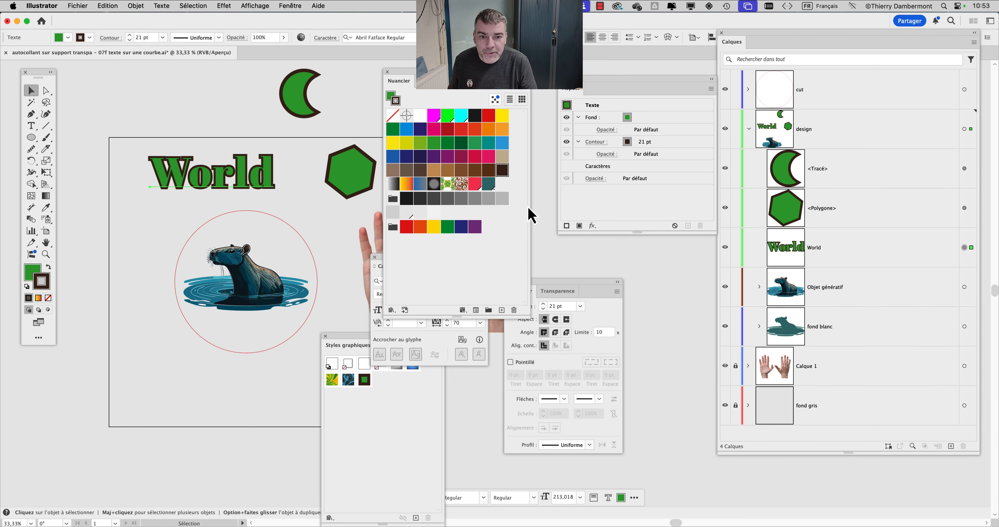
left_click(541, 205)
double_click(492, 186)
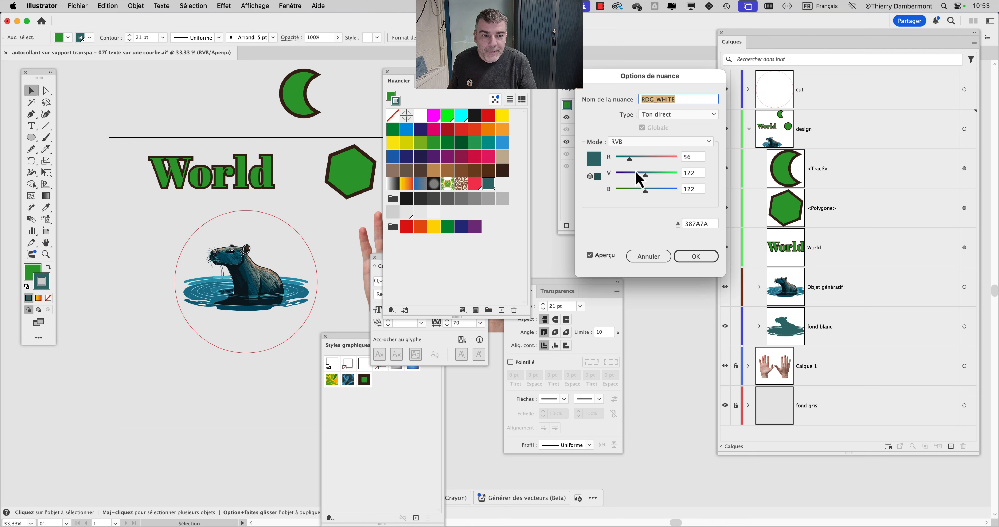
left_click(666, 190)
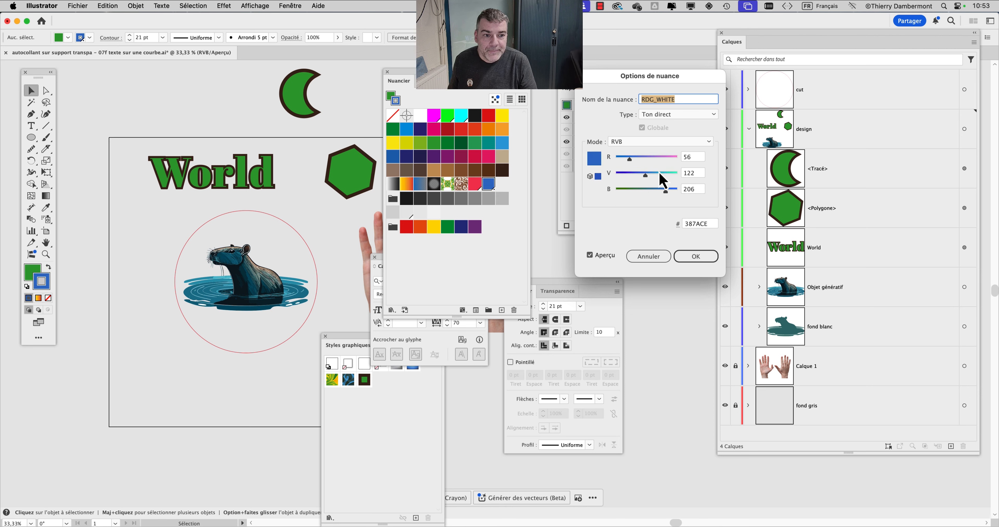
left_click(662, 158)
left_click(674, 159)
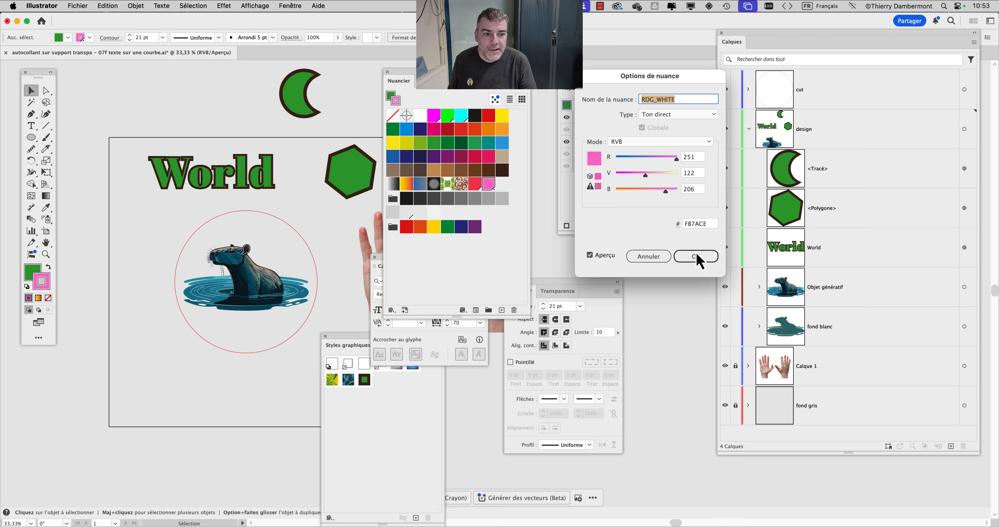
left_click(696, 256)
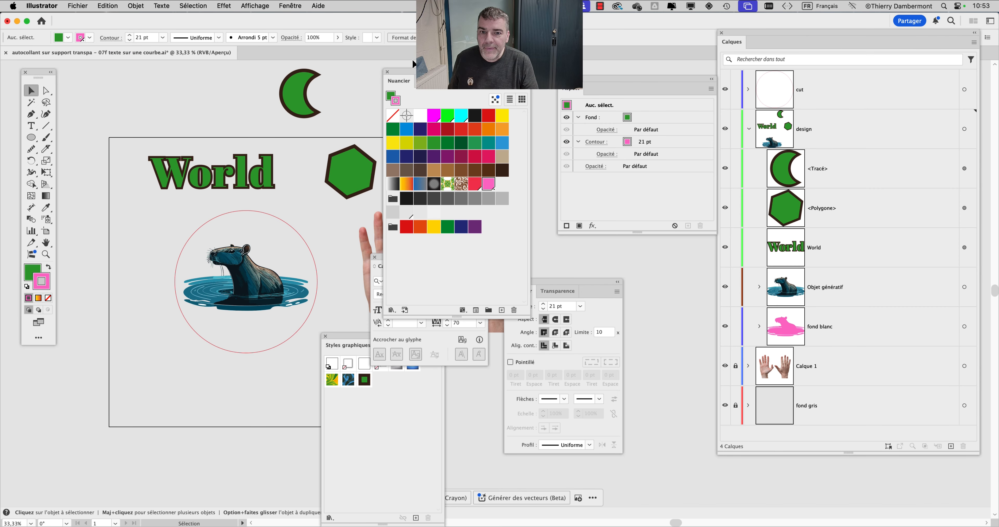
Step: Reposition the Swatches and Appearance panels around the "World" lettering and select the text
left_click_drag(412, 82, 225, 240)
scroll(210, 160, "up", 3)
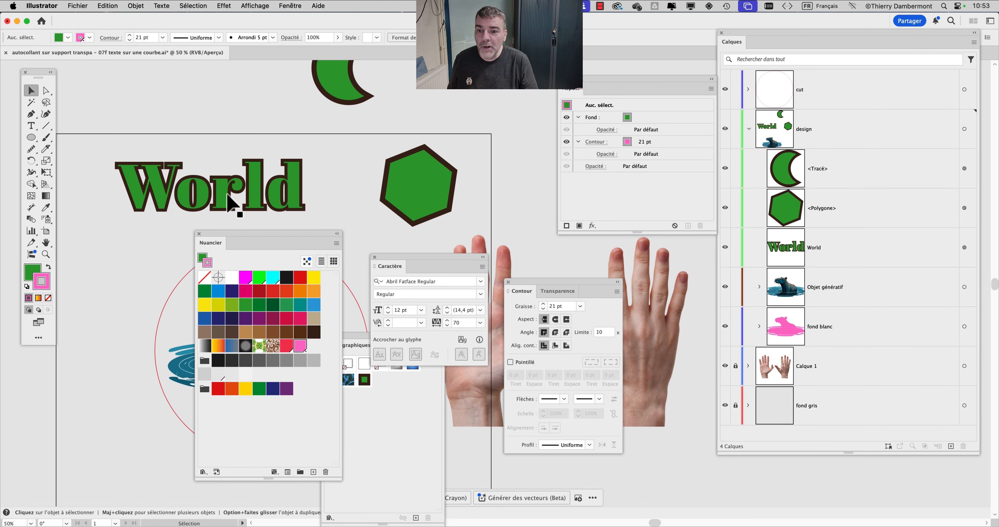
scroll(228, 186, "up", 3)
left_click_drag(228, 186, 286, 156)
left_click(279, 185)
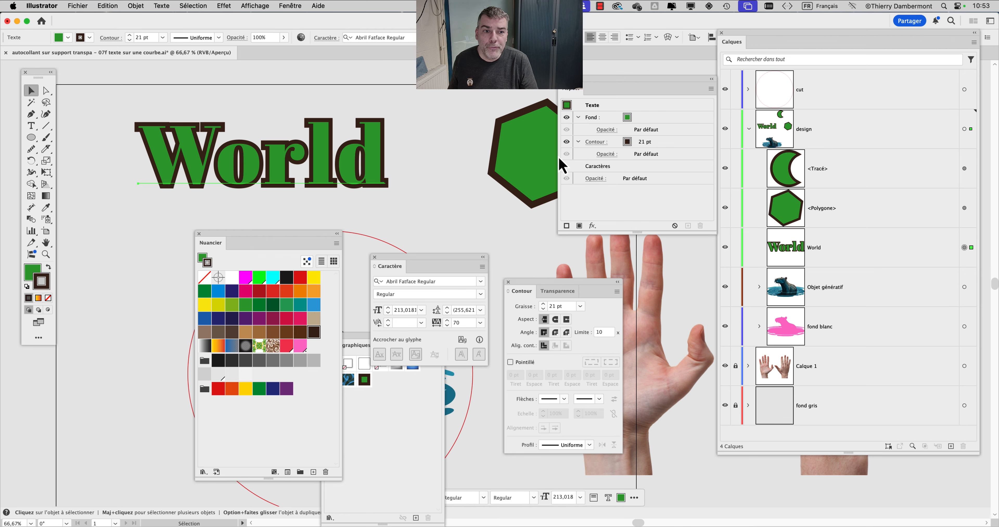
left_click_drag(599, 86, 477, 76)
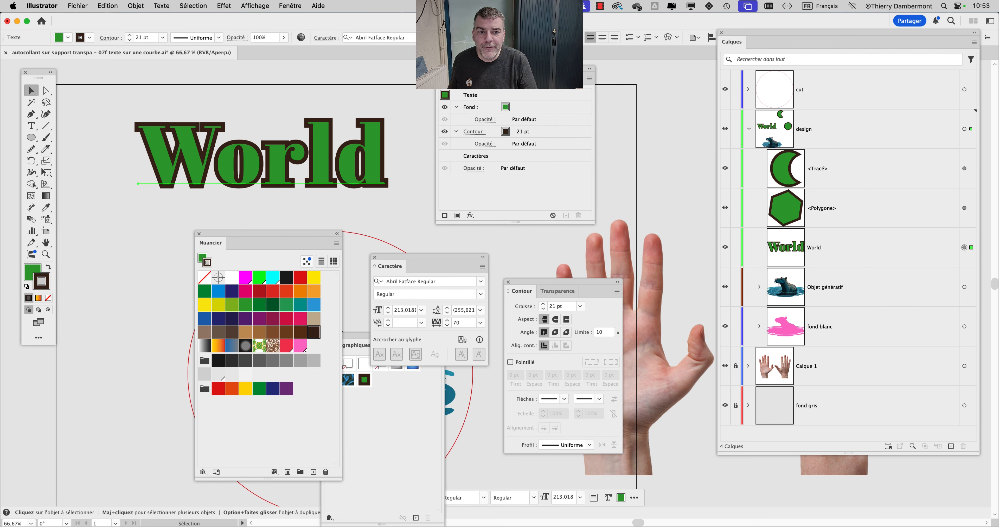
Step: Duplicate the "World" text's green fill, place one copy below the brown stroke and colour it with the RDG_WHITE swatch
left_click(539, 107)
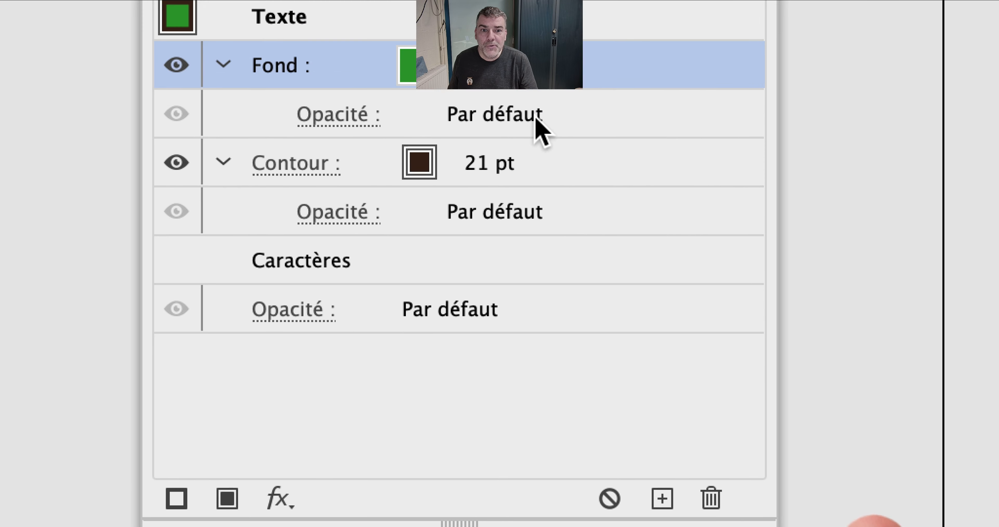
left_click_drag(535, 64, 662, 499)
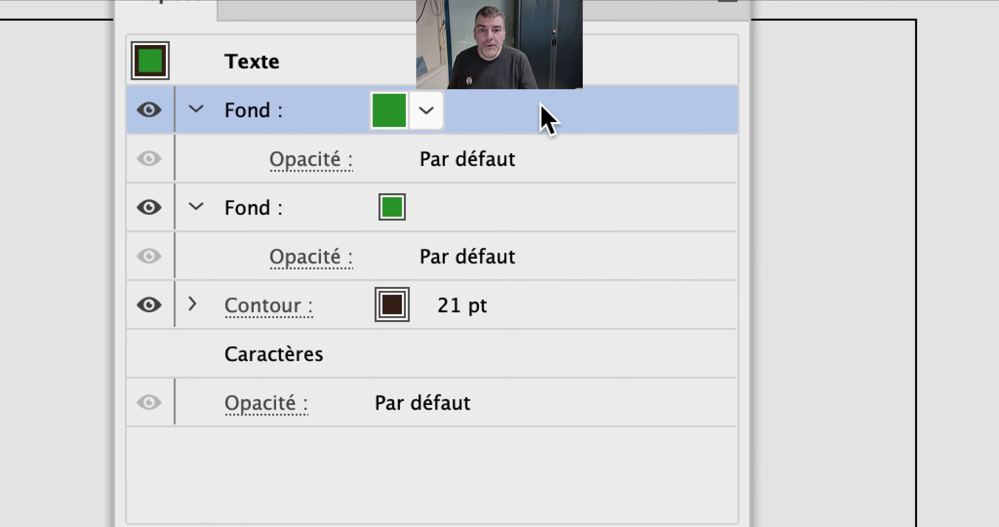
left_click_drag(540, 104, 540, 148)
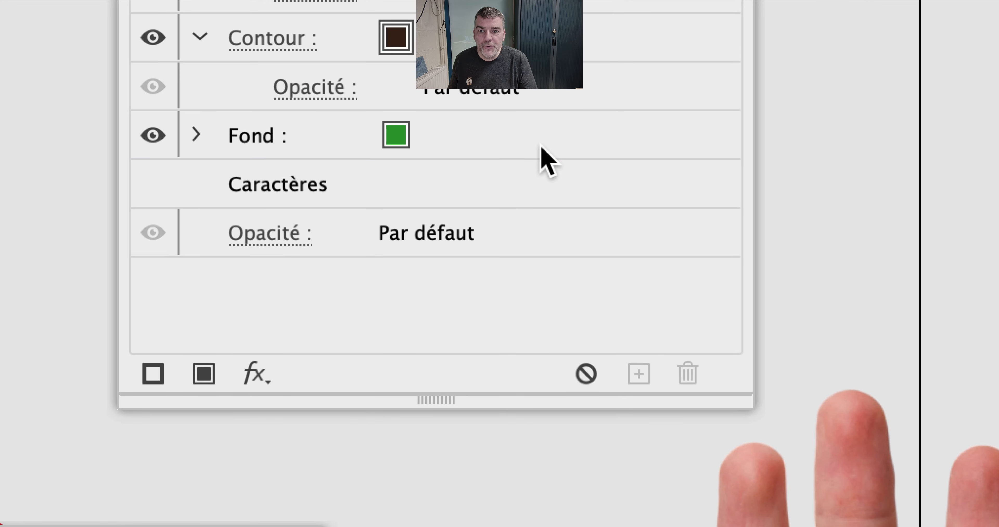
left_click(540, 148)
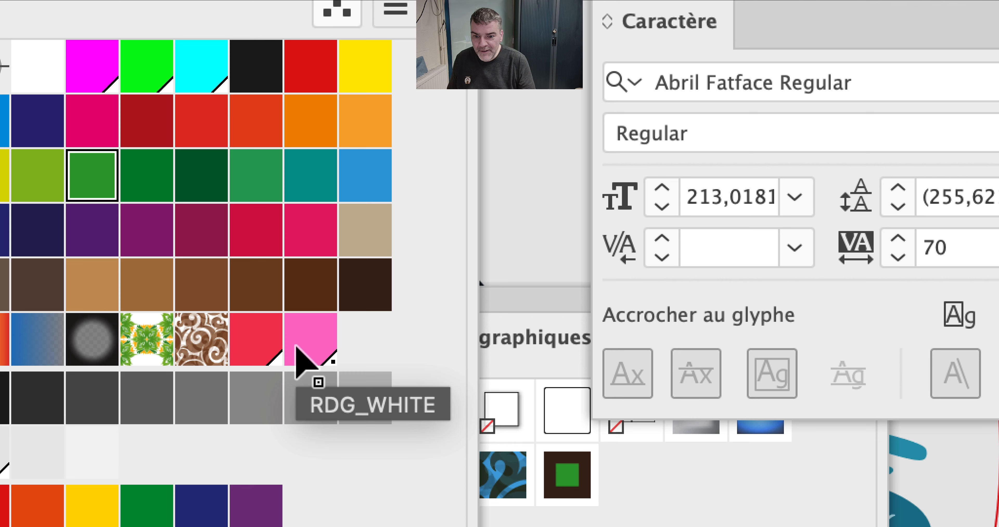
left_click(296, 346)
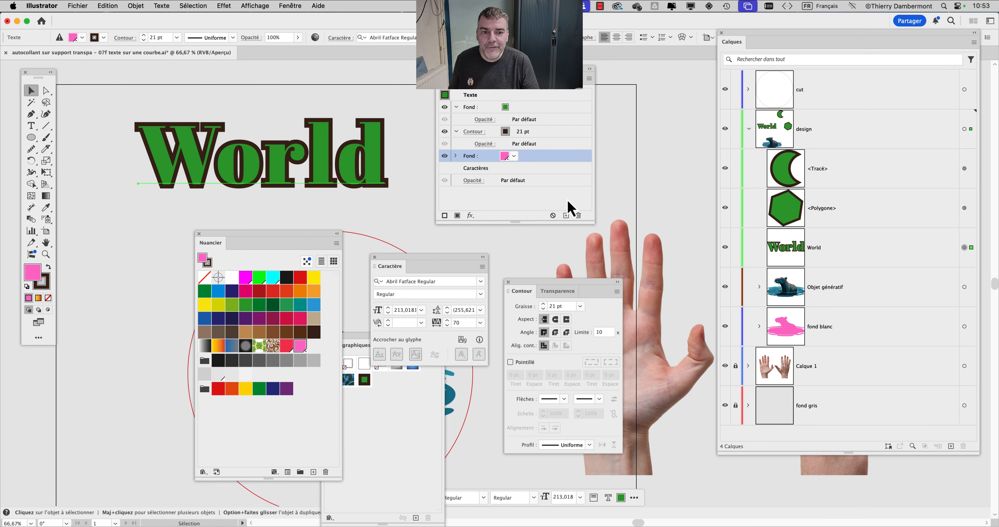
left_click_drag(593, 223, 632, 227)
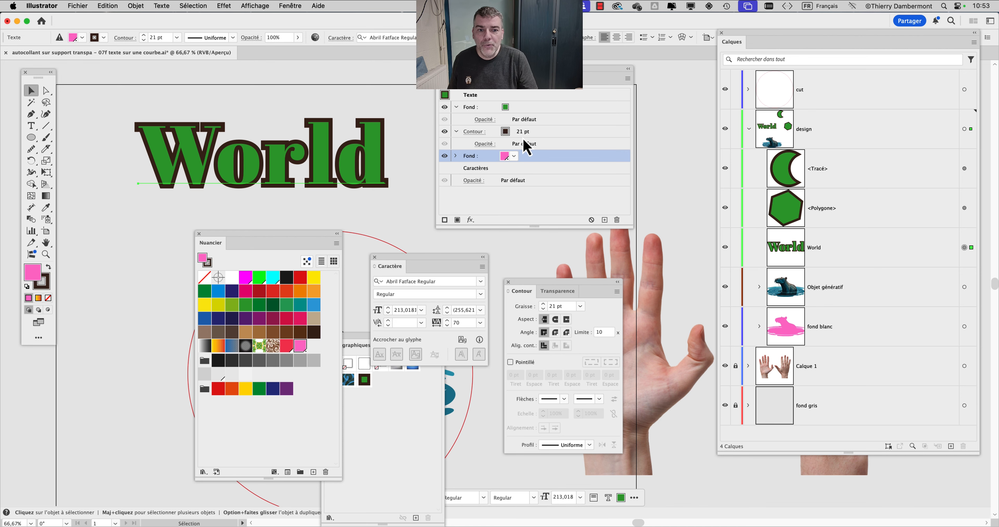
Step: Apply an Offset Path effect of 11 pt with mitred joins to the bottom RDG_WHITE fill of "World"
key("alt+super+8")
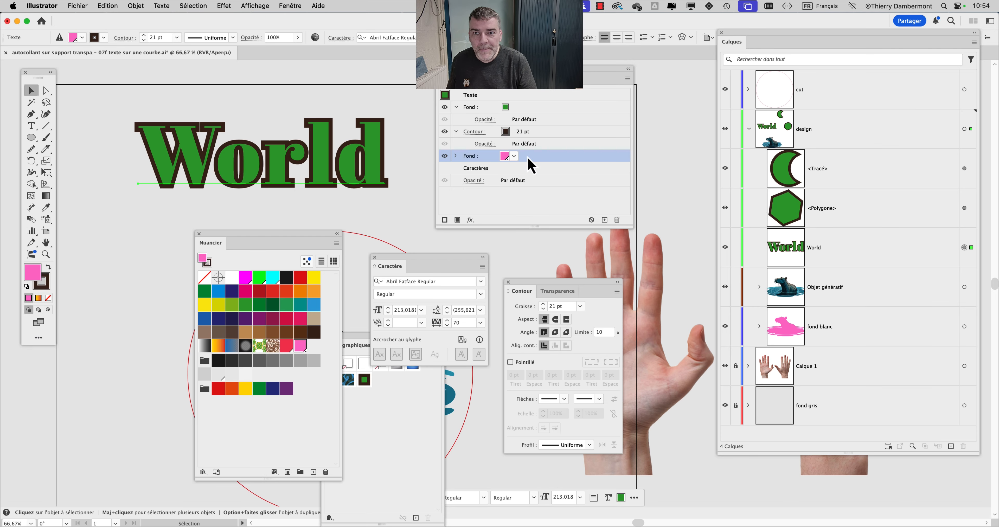
left_click(229, 6)
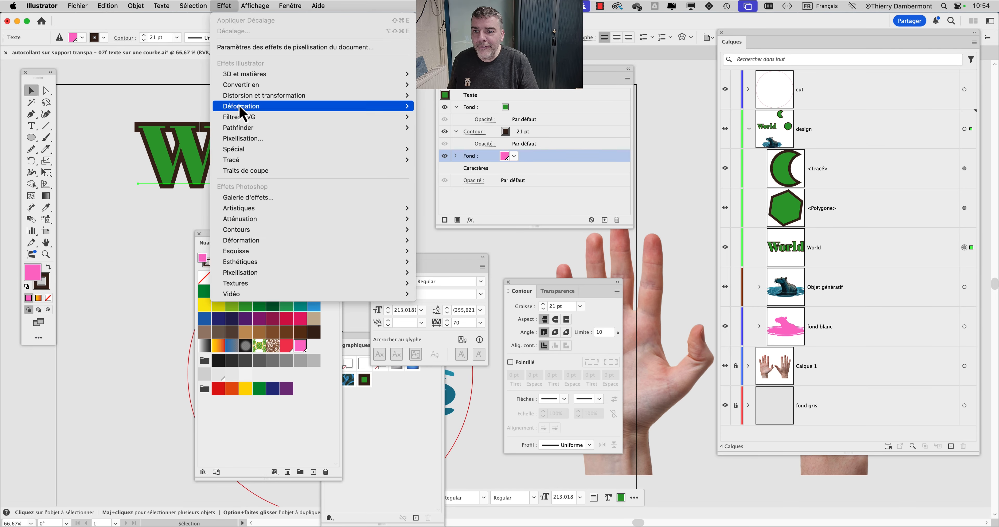
mouse_move(275, 161)
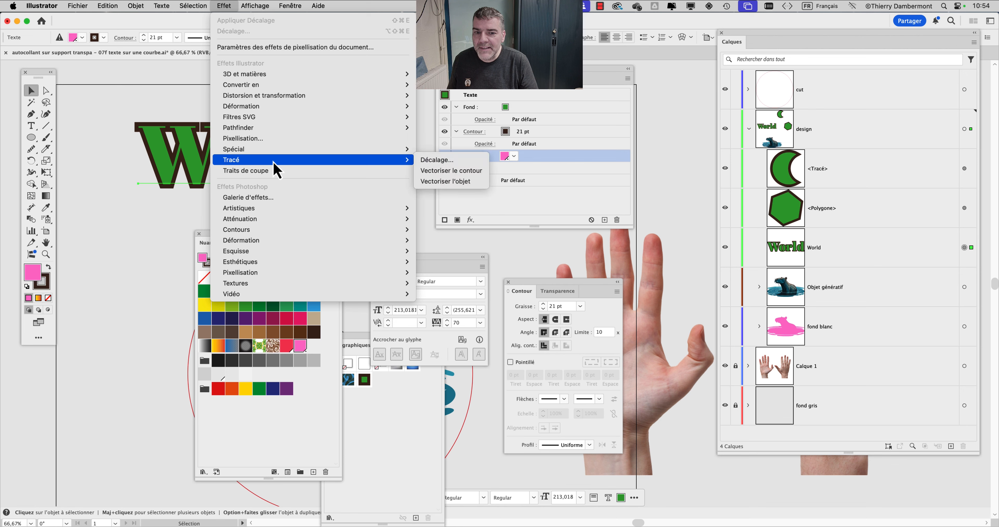
left_click(446, 160)
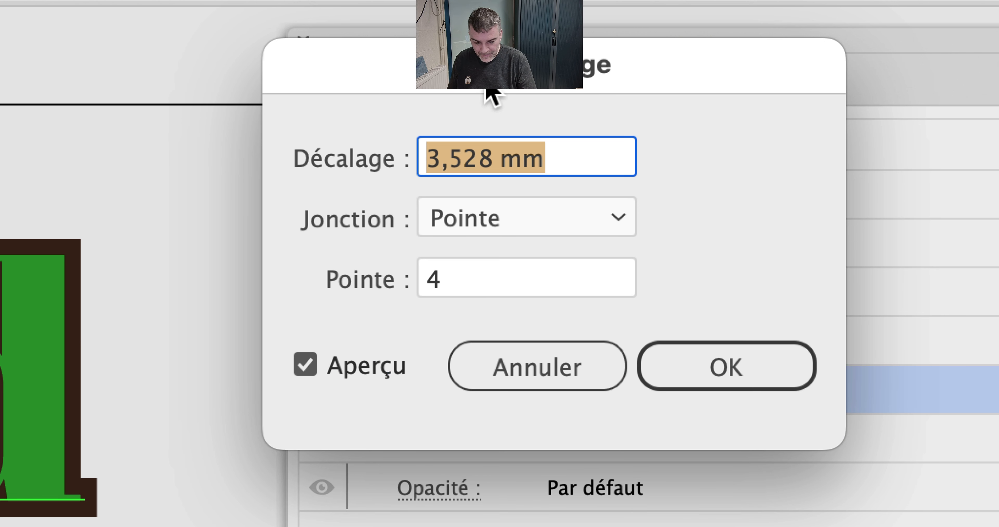
type("11pt")
key("Tab")
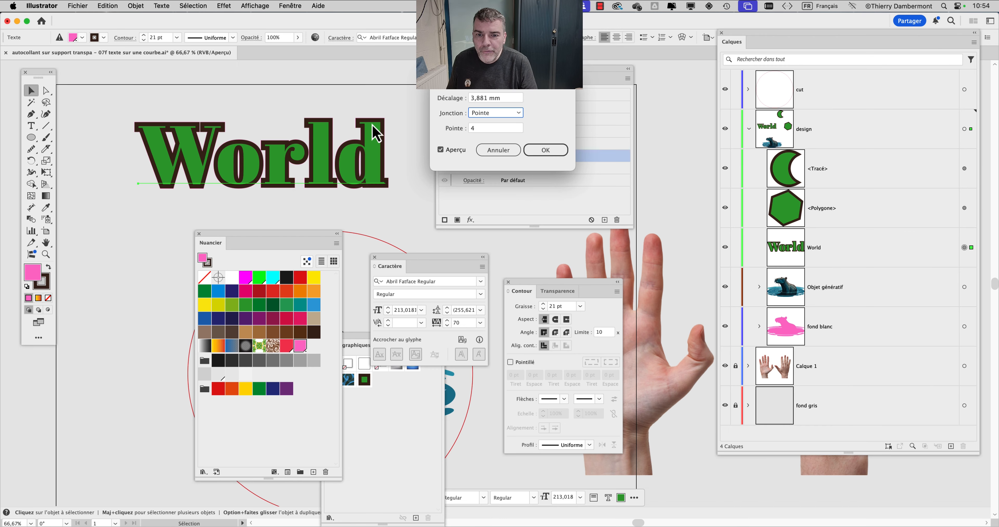
key("Return")
Step: Clear the panels off the "World" lettering and examine the pink fill's margin outside the brown stroke
scroll(376, 133, "up", 2)
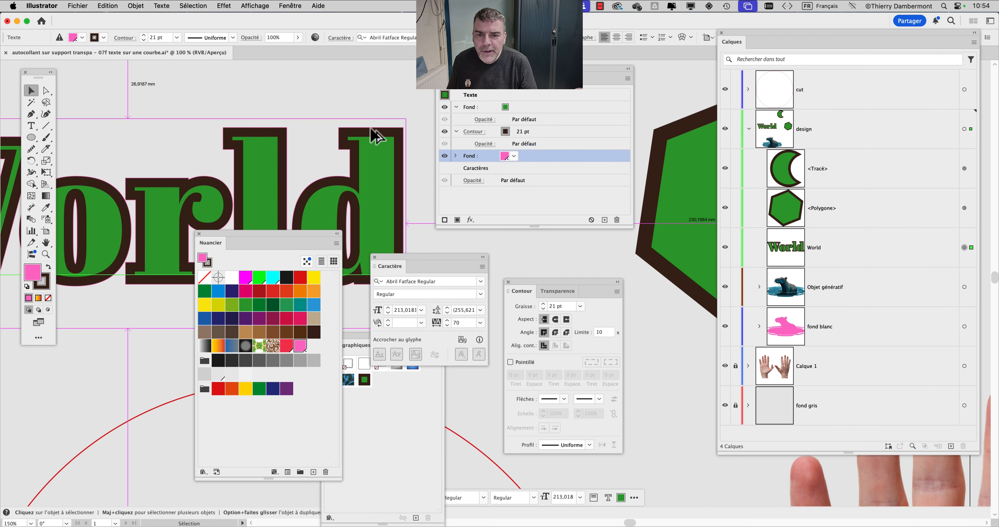
scroll(376, 135, "up", 1)
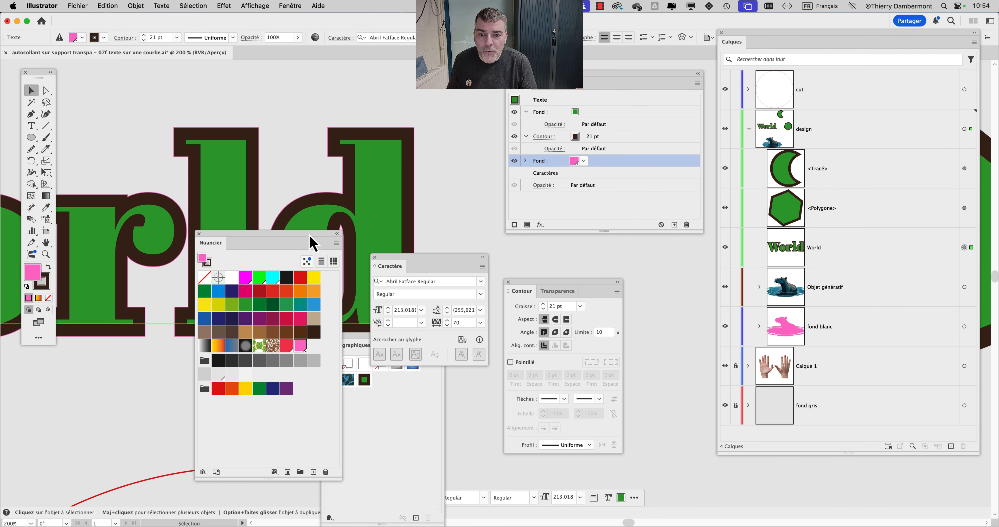
left_click_drag(310, 236, 172, 373)
left_click_drag(447, 264, 497, 361)
scroll(421, 149, "up", 2)
scroll(421, 149, "up", 1)
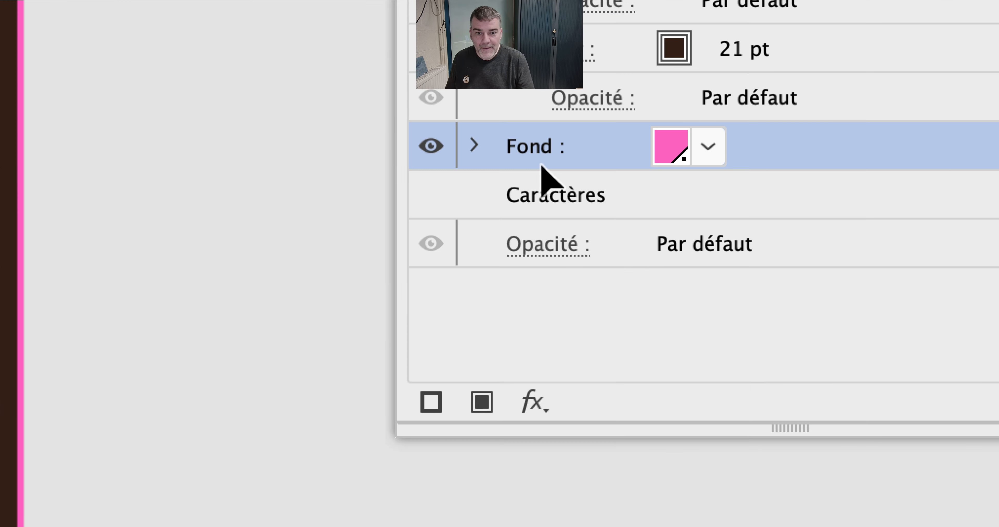
Step: Edit the pink fill's Offset Path effect, reducing the offset so the fill ends at the brown stroke's outer edge
left_click(474, 145)
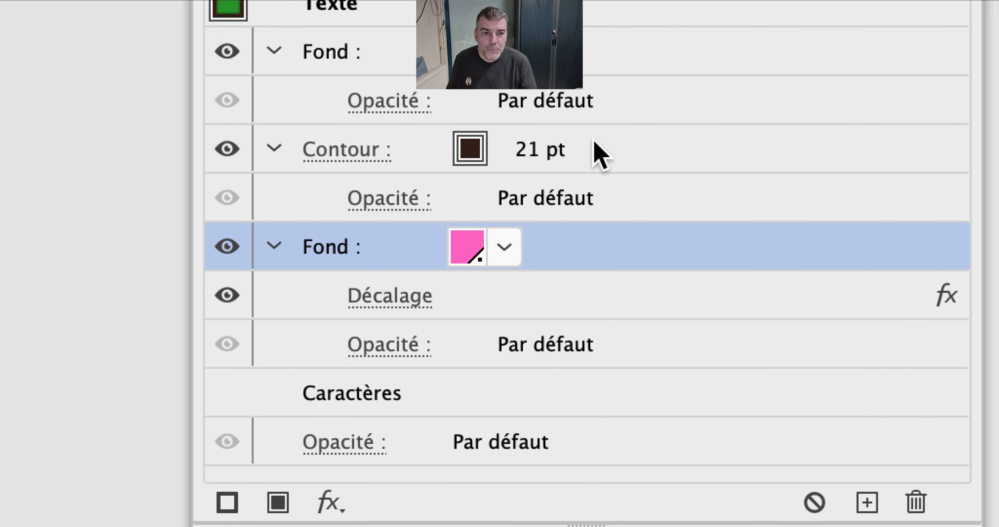
left_click(595, 150)
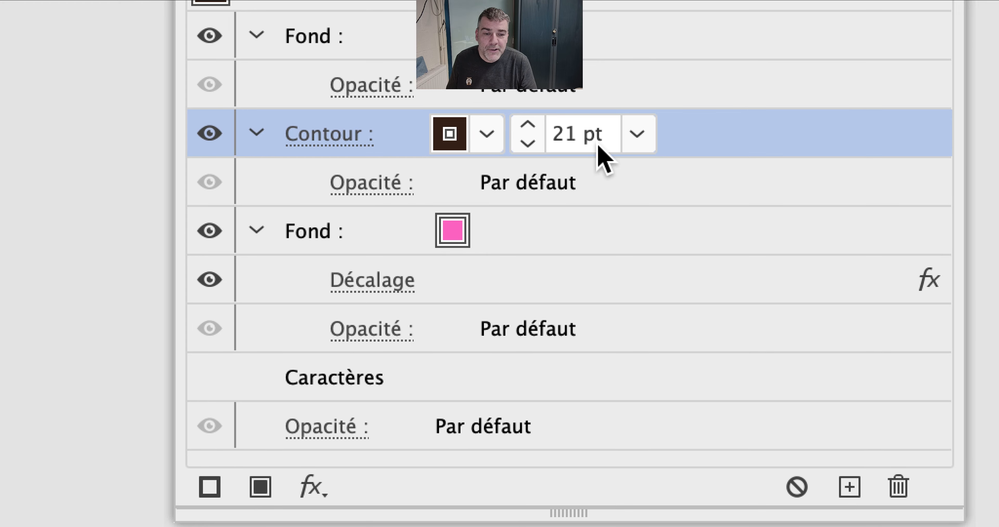
left_click(371, 280)
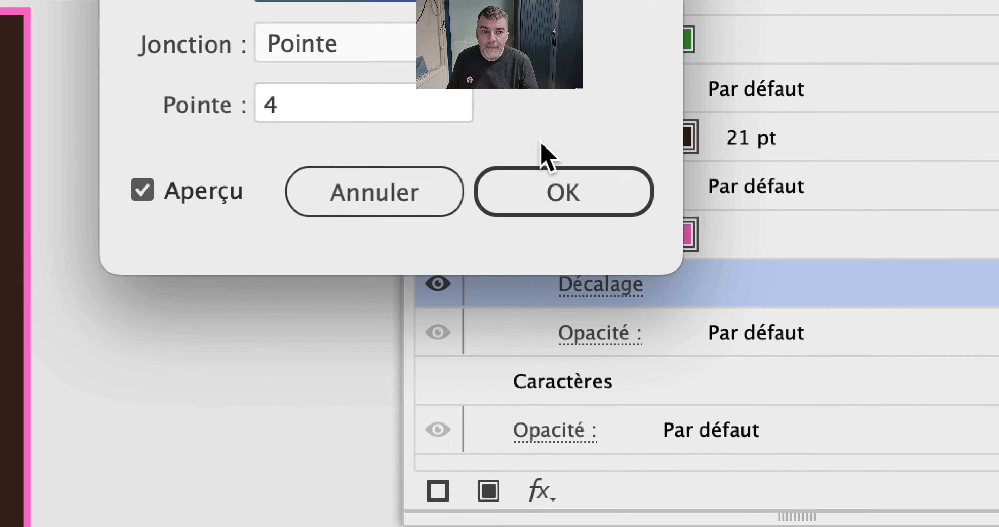
left_click(690, 313)
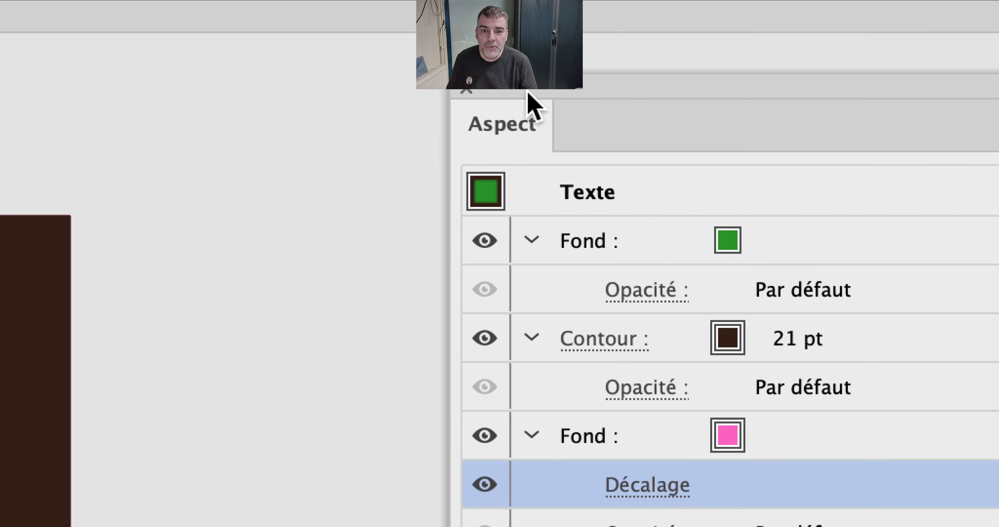
Step: Toggle the brown stroke's visibility off and on to compare its edge with the pink fill, keeping the stroke shown
left_click_drag(529, 91, 445, 111)
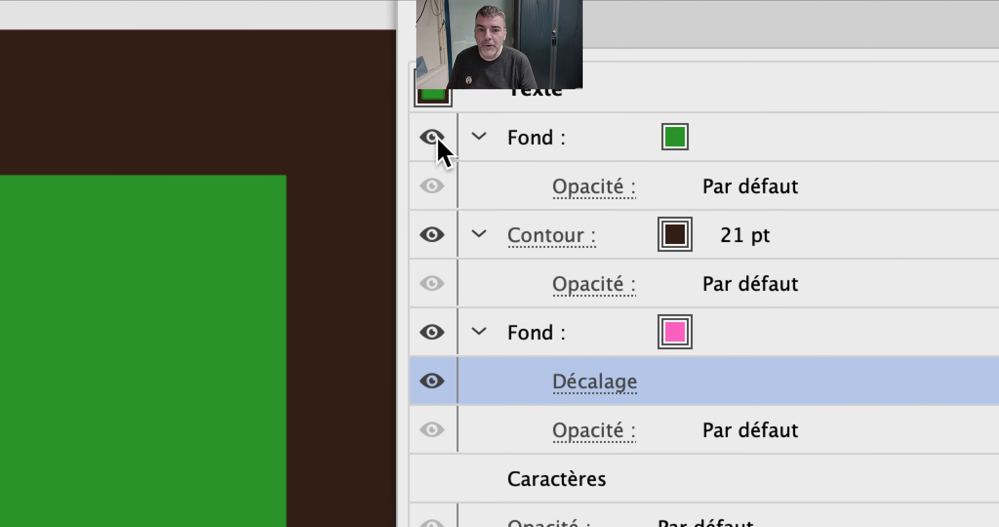
left_click(437, 157)
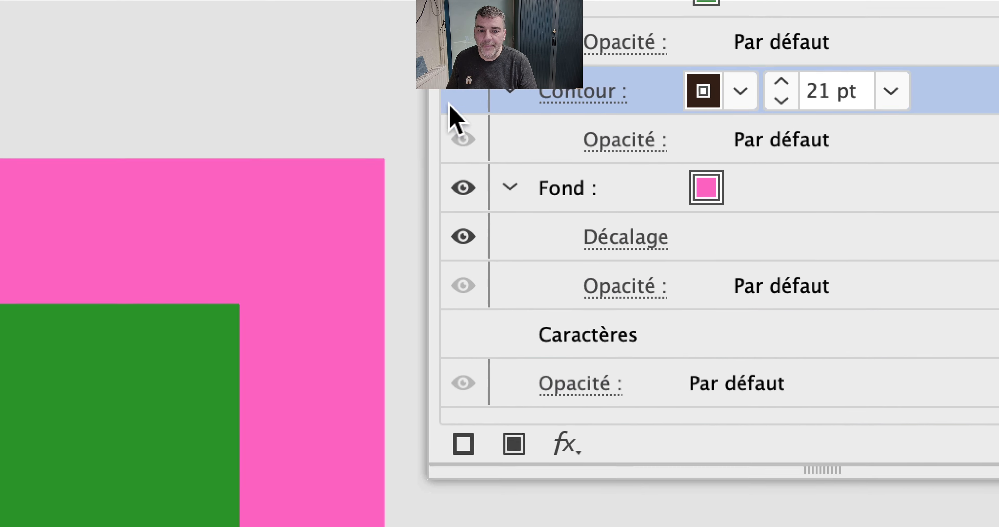
left_click(459, 93)
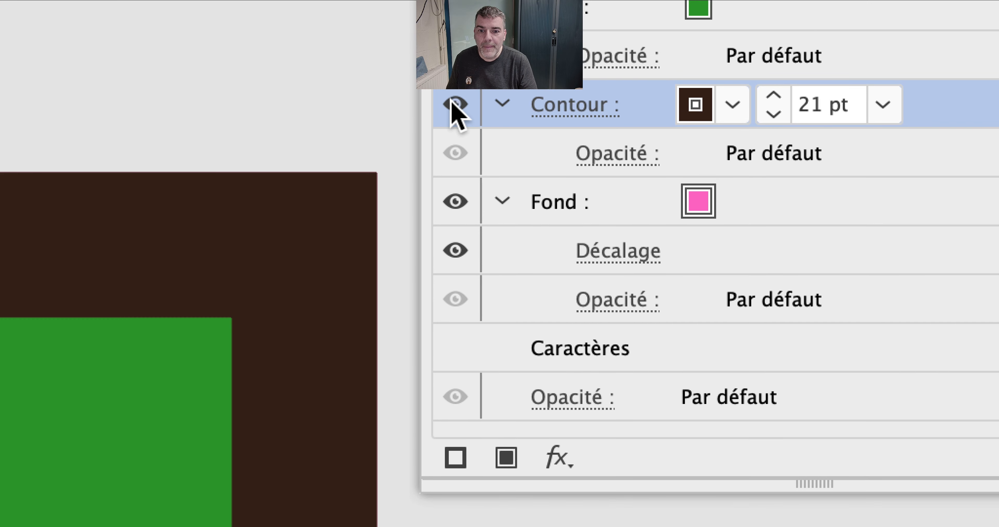
left_click(460, 93)
left_click(452, 102)
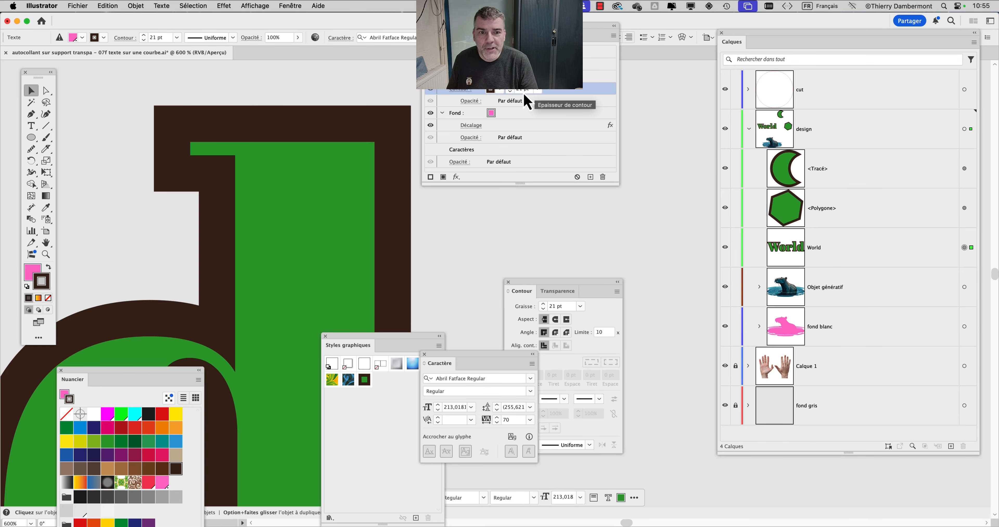
left_click_drag(519, 30, 627, 88)
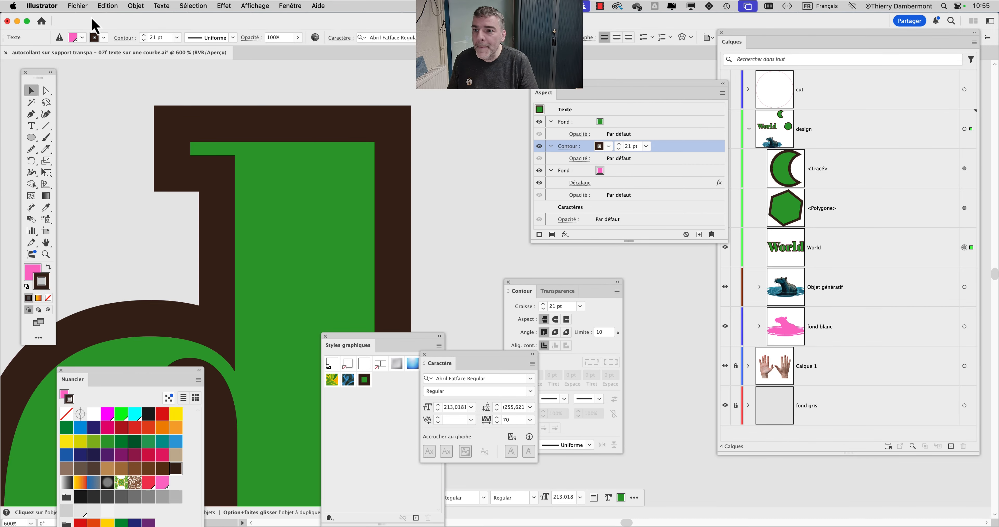
Step: Set the general, stroke and type units to millimetres in the Units preferences
left_click(50, 6)
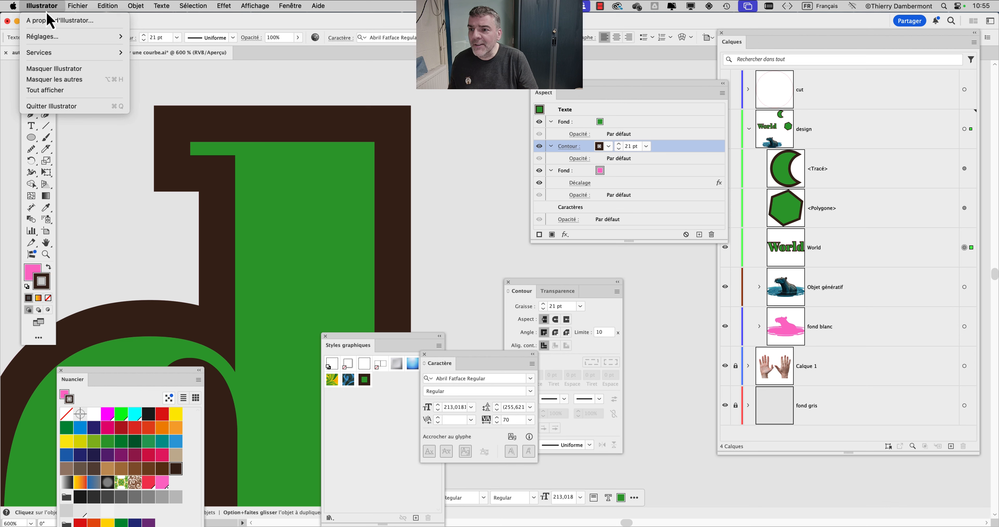
mouse_move(45, 38)
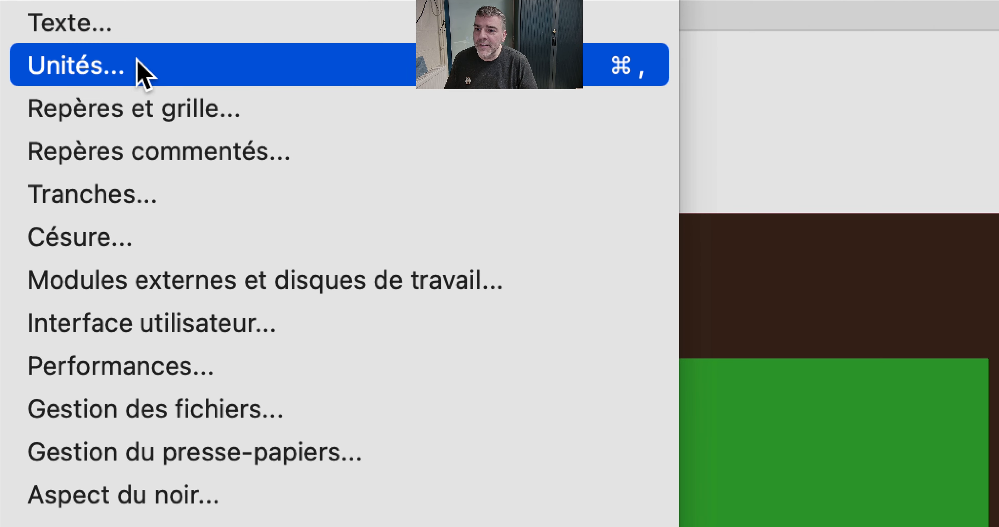
left_click(508, 164)
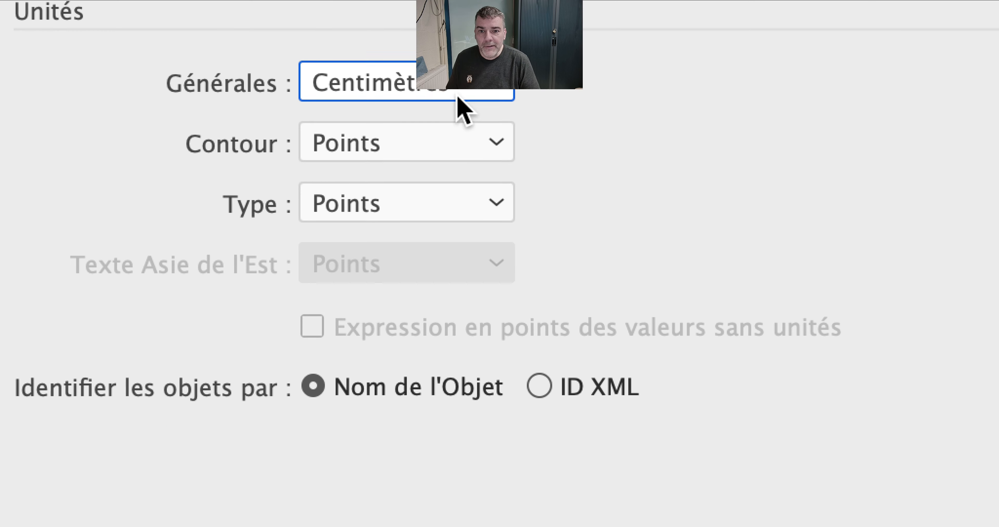
left_click(458, 99)
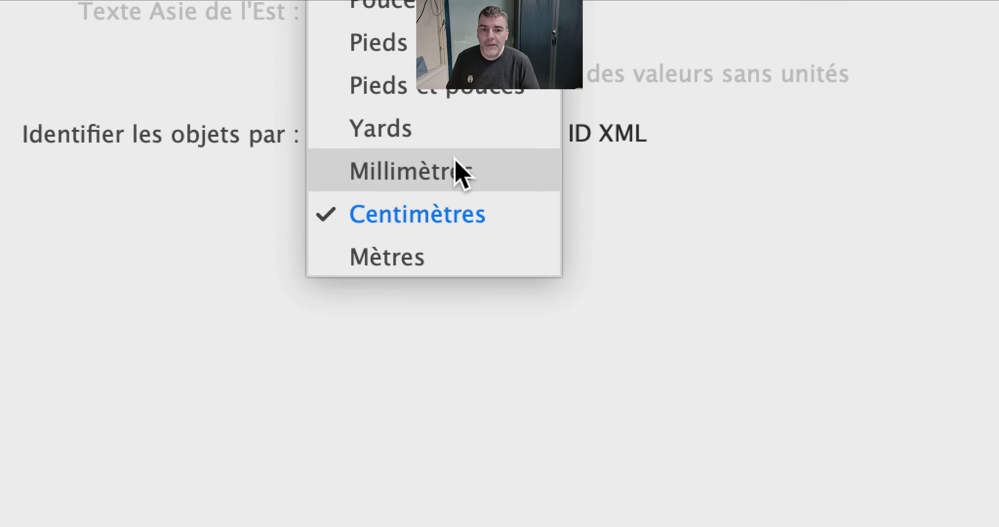
left_click(454, 156)
left_click(439, 103)
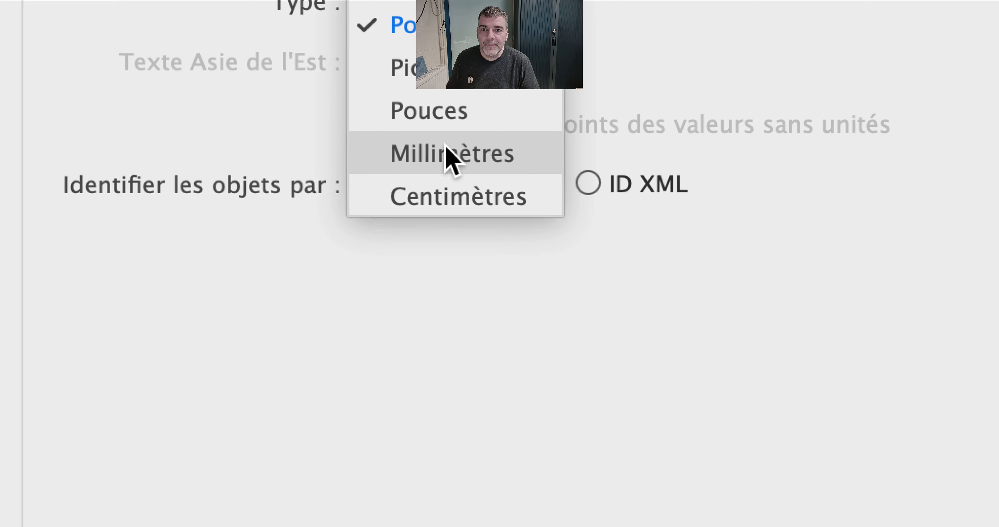
left_click(447, 151)
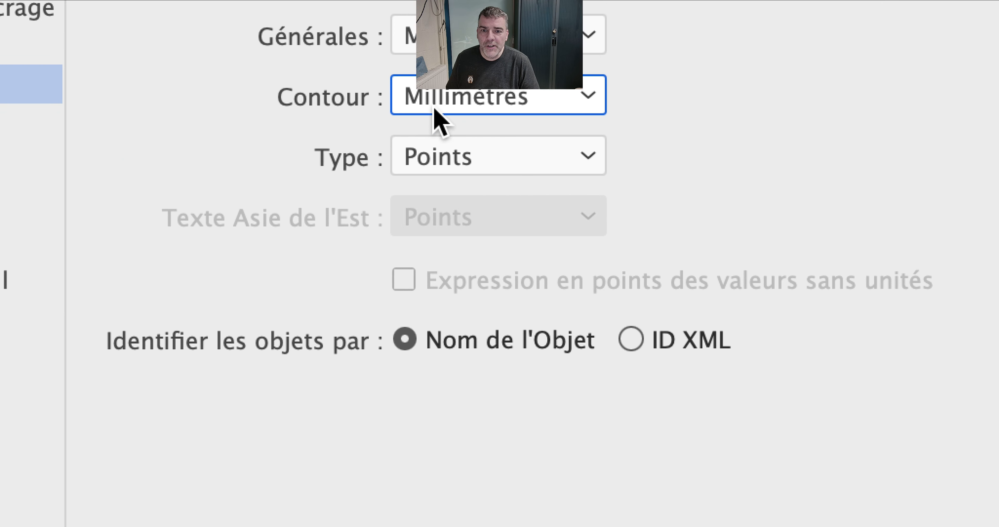
left_click(441, 162)
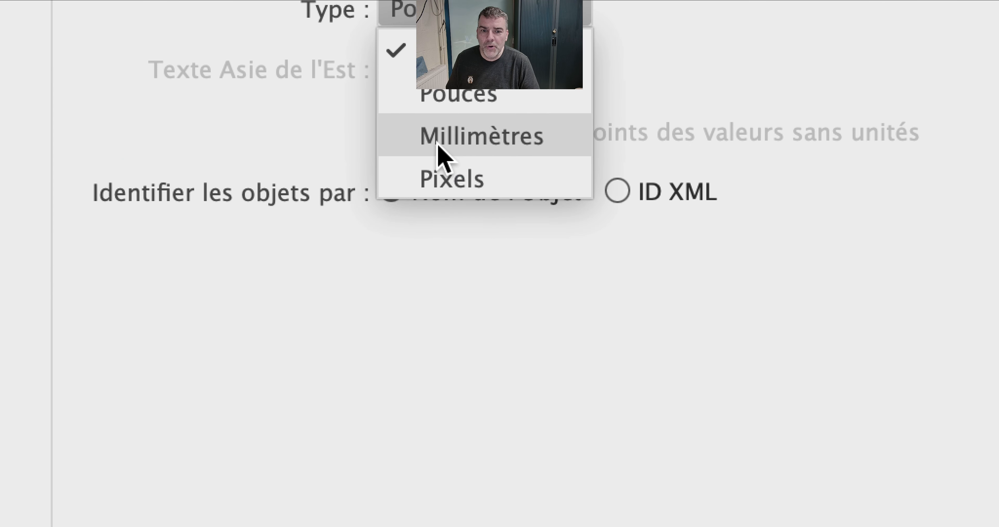
left_click(438, 146)
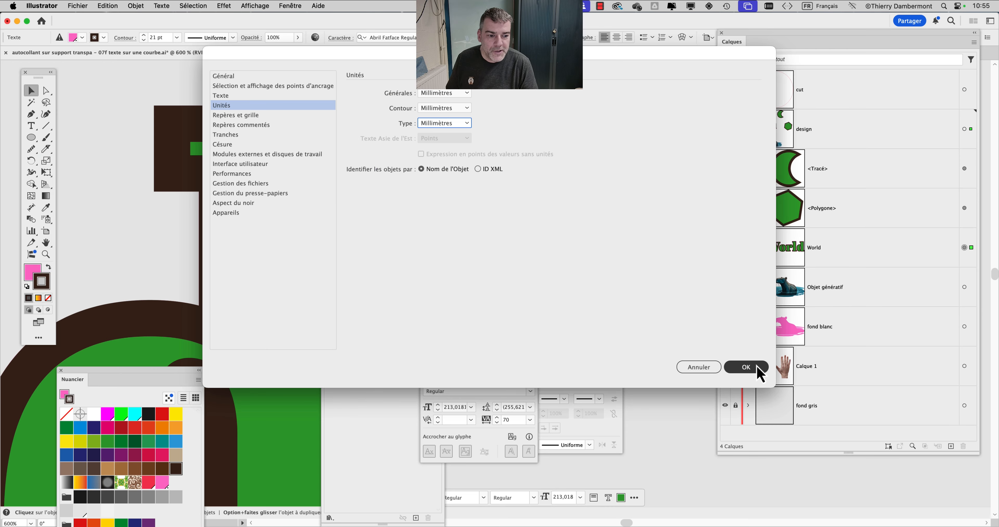
left_click(758, 369)
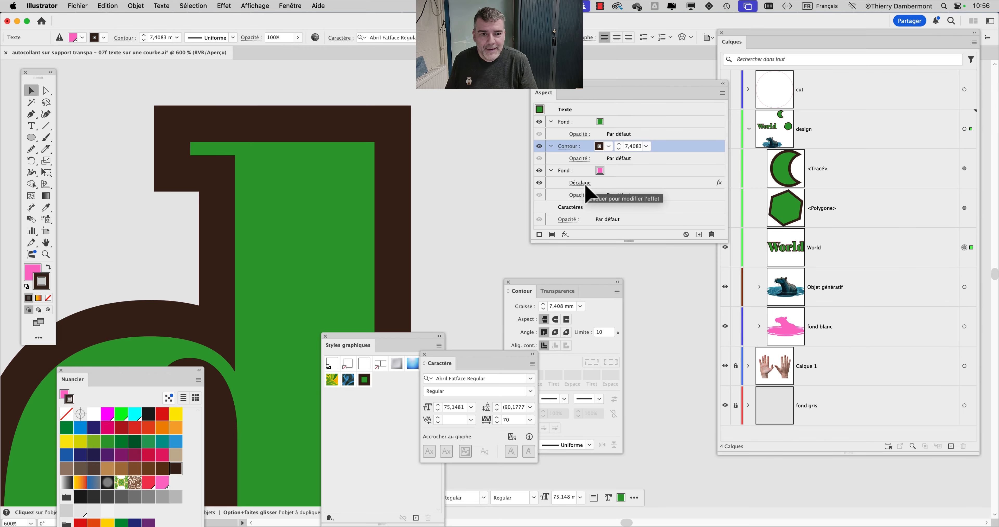
Step: Set the pink fill's Offset Path effect to 3,2 mm, keeping the mitred join
left_click(595, 178)
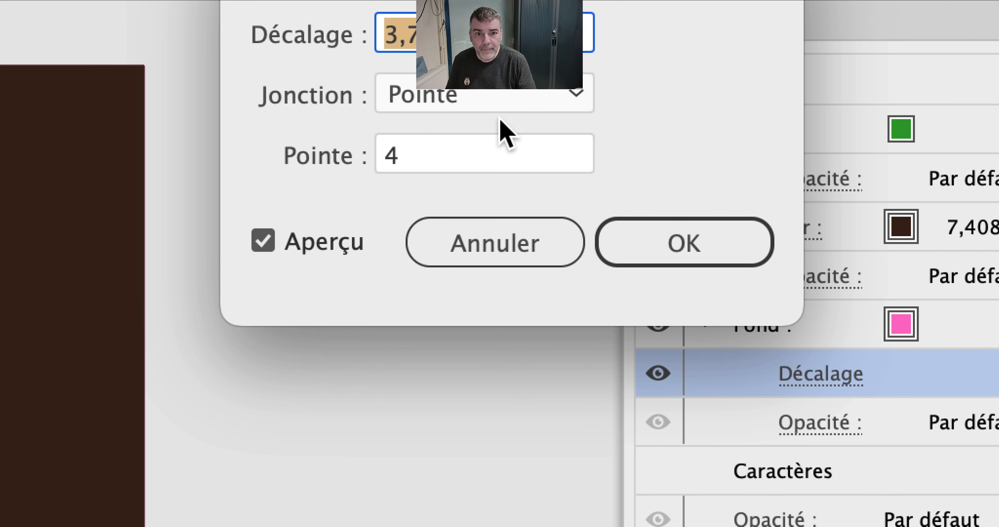
type("3")
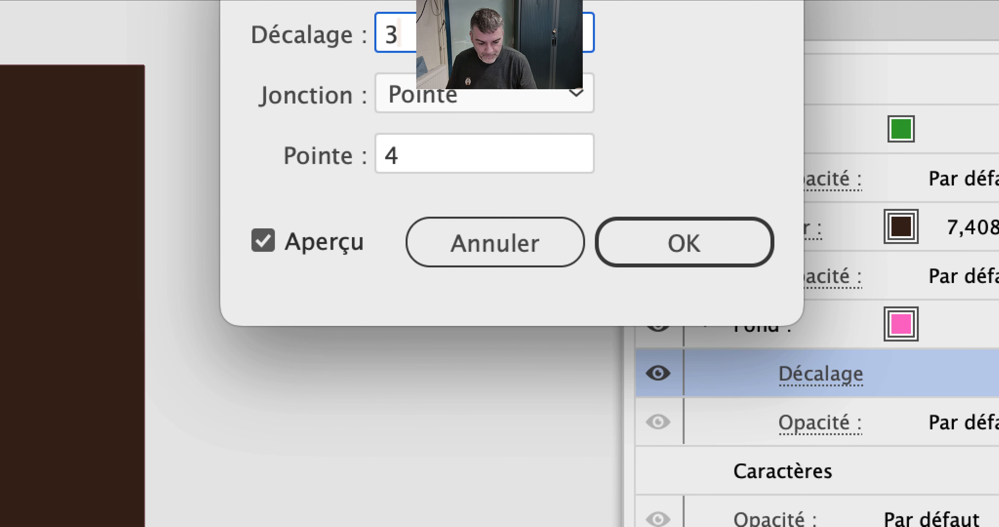
type(",2")
key("Tab")
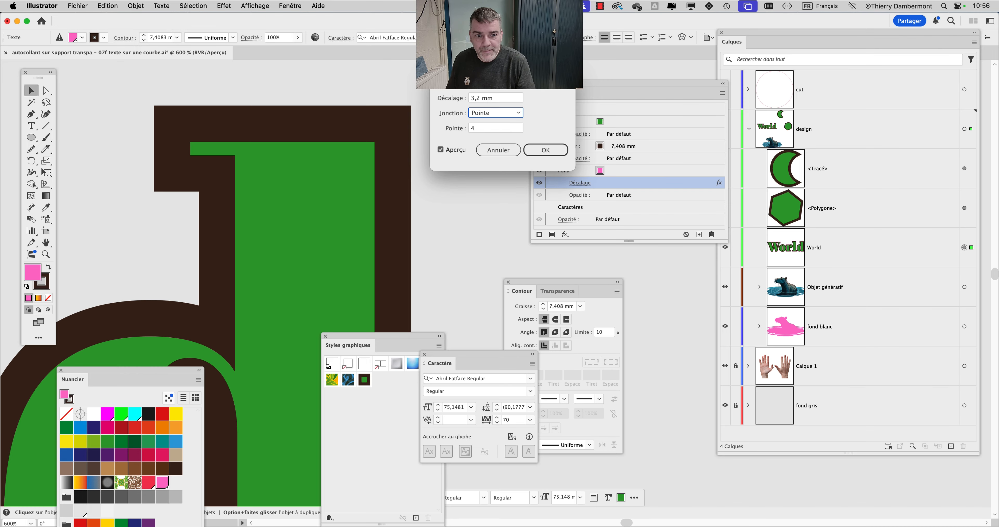
left_click(545, 150)
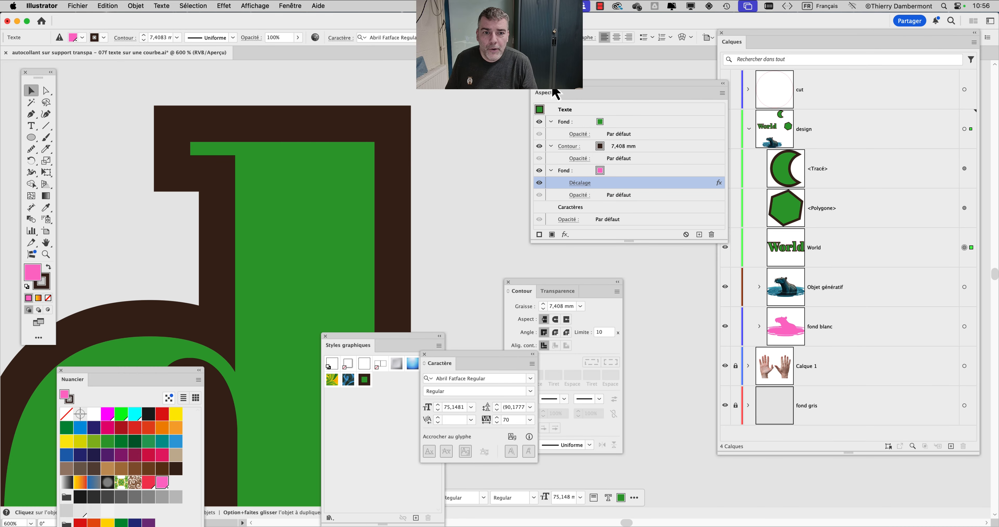
Step: Toggle the visibility of the pink fill and the brown stroke to compare their outer edges, leaving both shown
left_click_drag(556, 93, 484, 93)
scroll(405, 112, "up", 1)
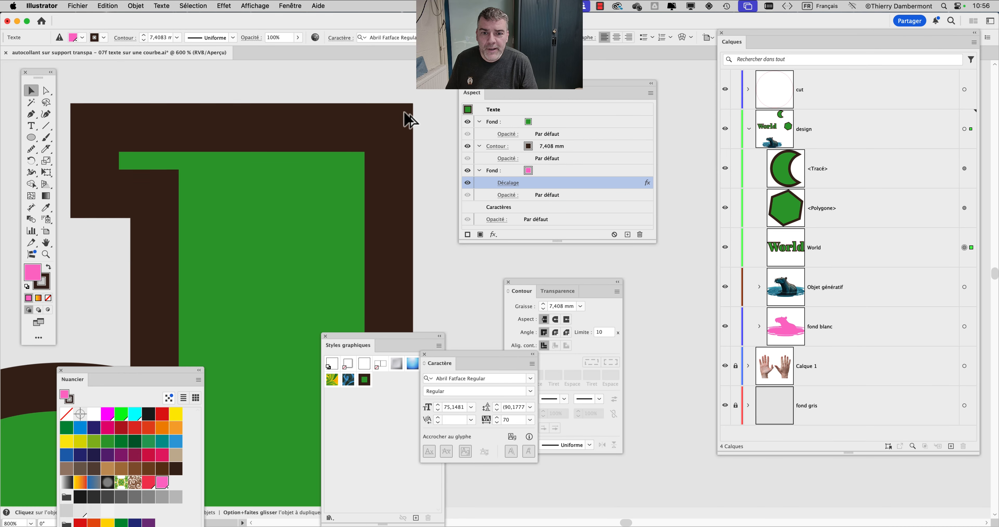
left_click(468, 174)
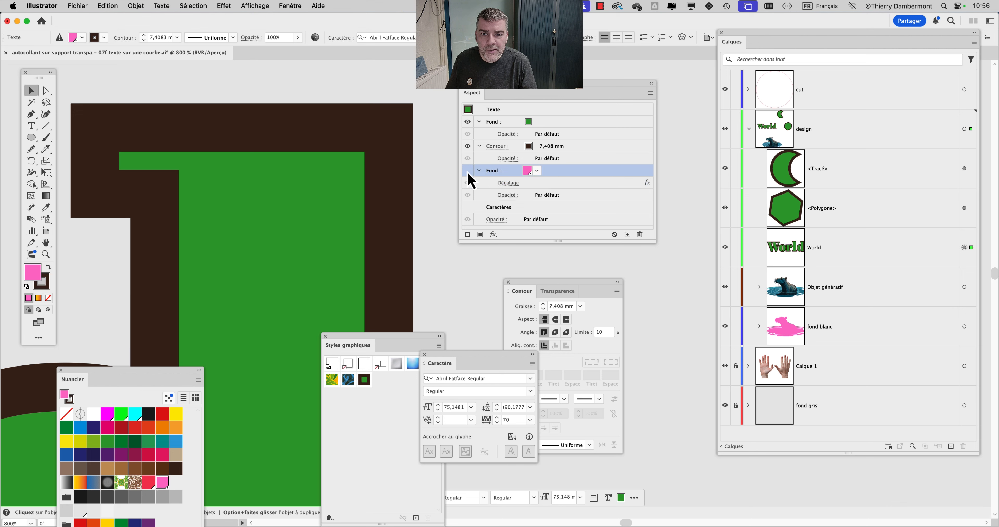
left_click(470, 151)
left_click(468, 152)
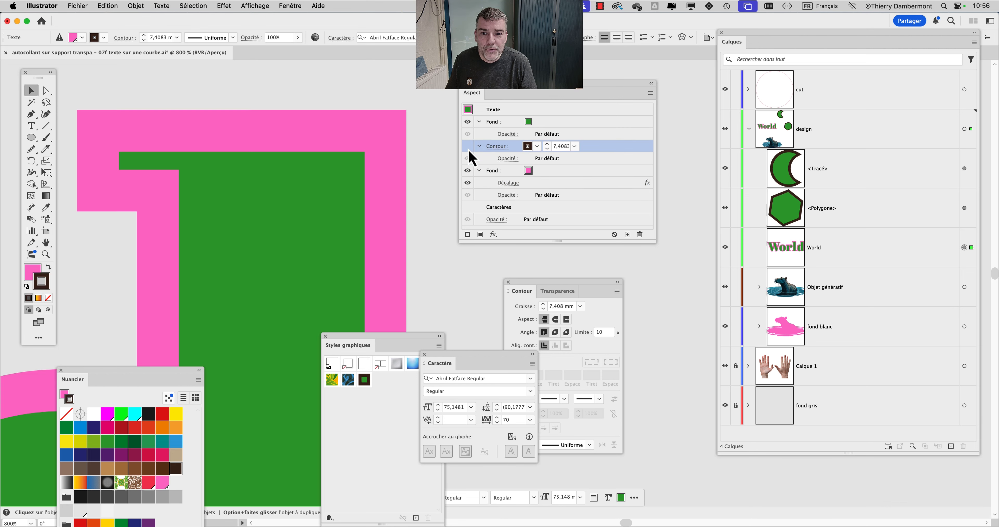
left_click(469, 152)
left_click(469, 151)
left_click(469, 151)
left_click(468, 146)
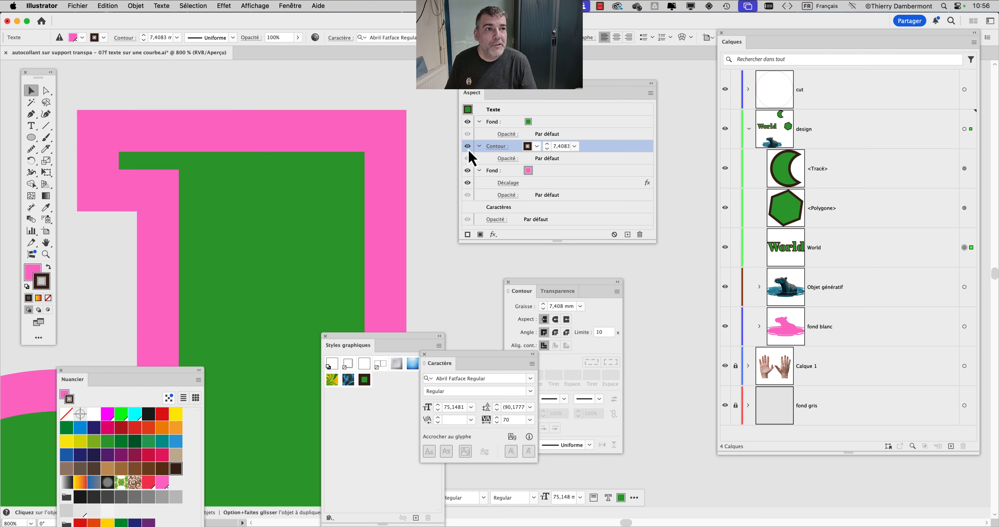
left_click(468, 146)
left_click(468, 147)
left_click(469, 151)
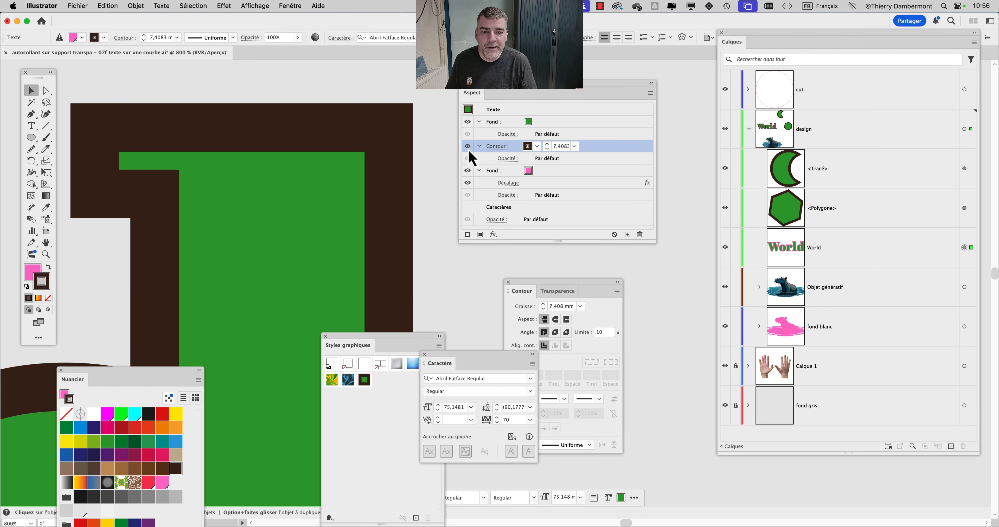
left_click(469, 151)
left_click(468, 151)
left_click(468, 151)
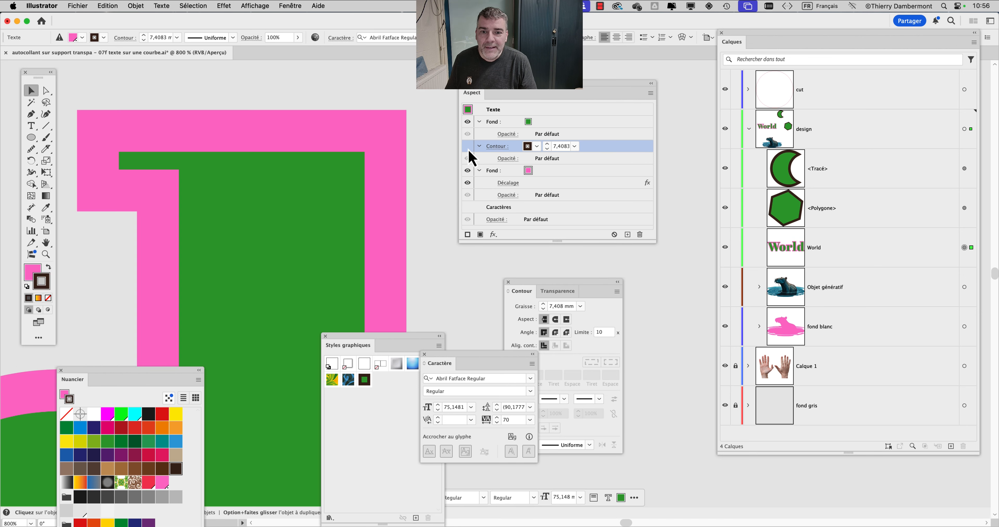
left_click(468, 151)
Step: Review the pink fill's Offset Path settings and close them without changes
scroll(360, 184, "down", 3)
scroll(355, 178, "down", 1)
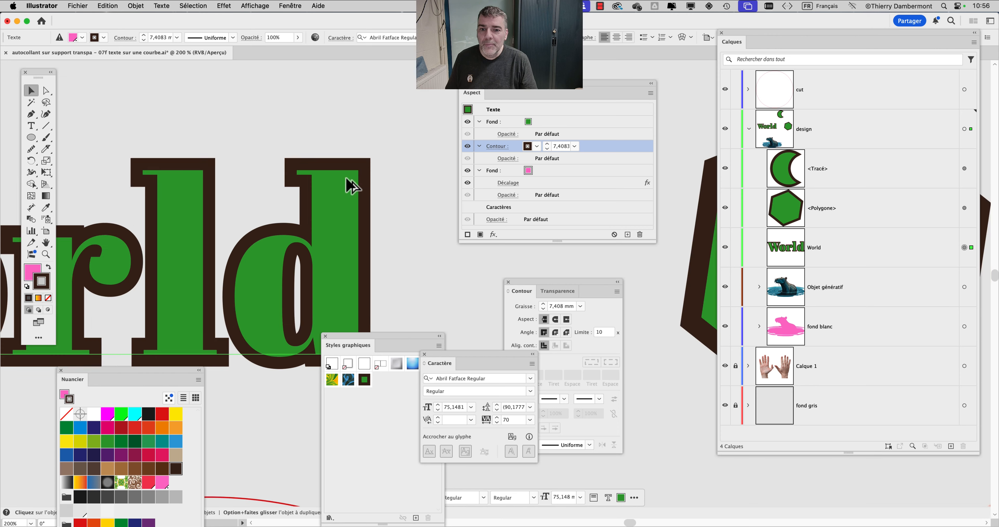
left_click_drag(301, 203, 380, 125)
left_click_drag(523, 94, 584, 85)
left_click(614, 165)
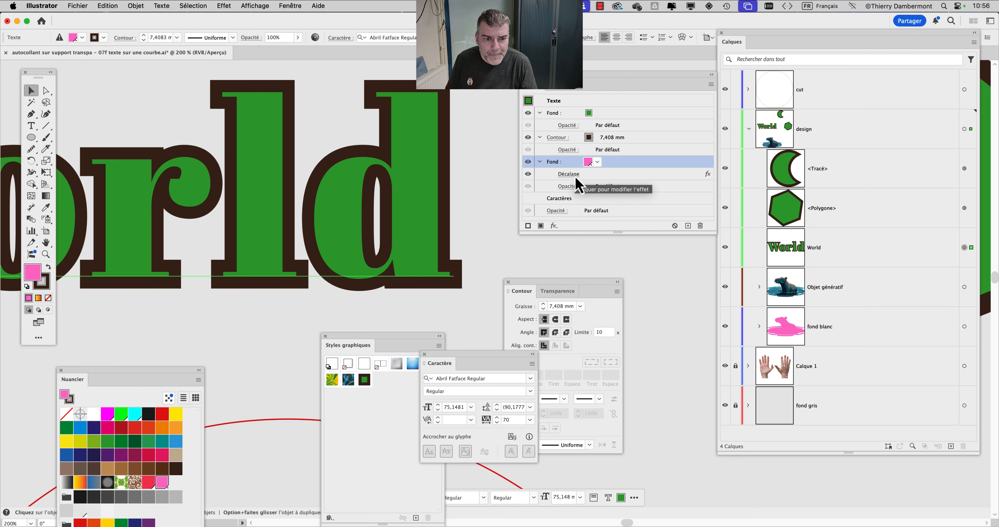
left_click(576, 178)
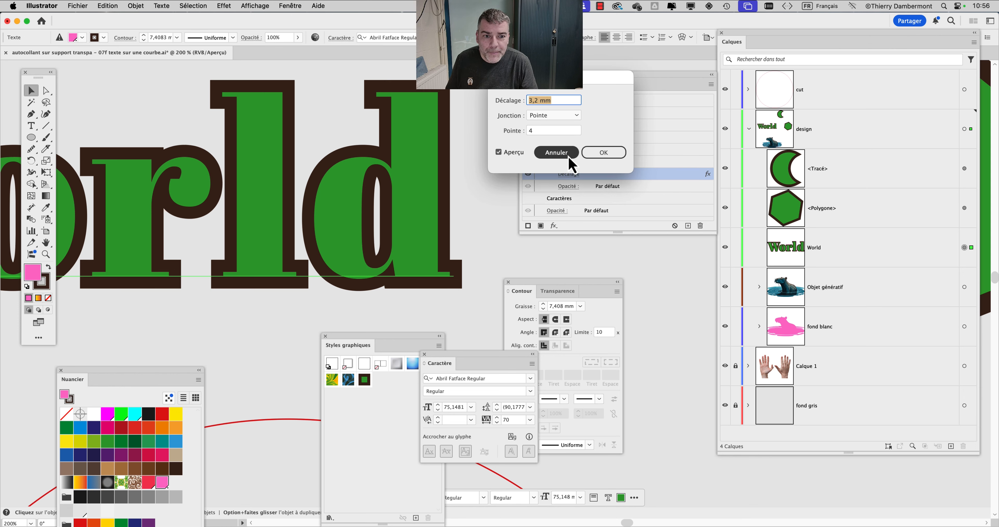
left_click(557, 153)
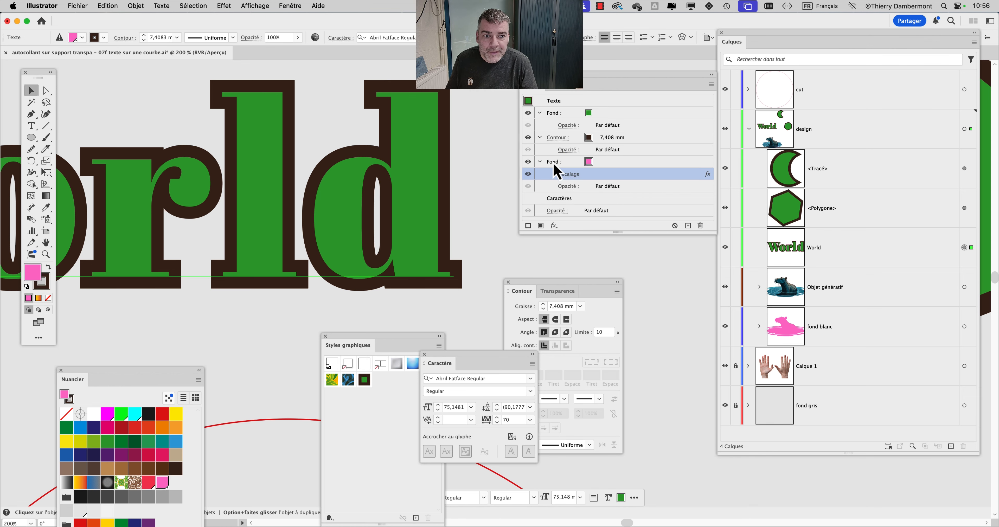
Step: Examine the brown stroke's overlap beyond the pink fill at the upper corner of the "d" by hiding and showing the stroke
left_click(528, 140)
left_click(529, 140)
scroll(449, 77, "up", 4)
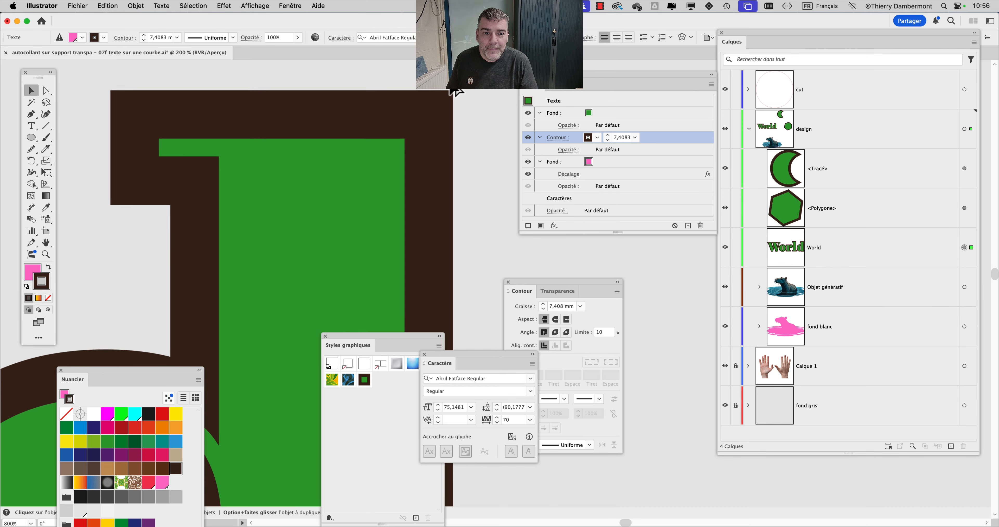
scroll(456, 92, "up", 2)
left_click(529, 140)
left_click(528, 140)
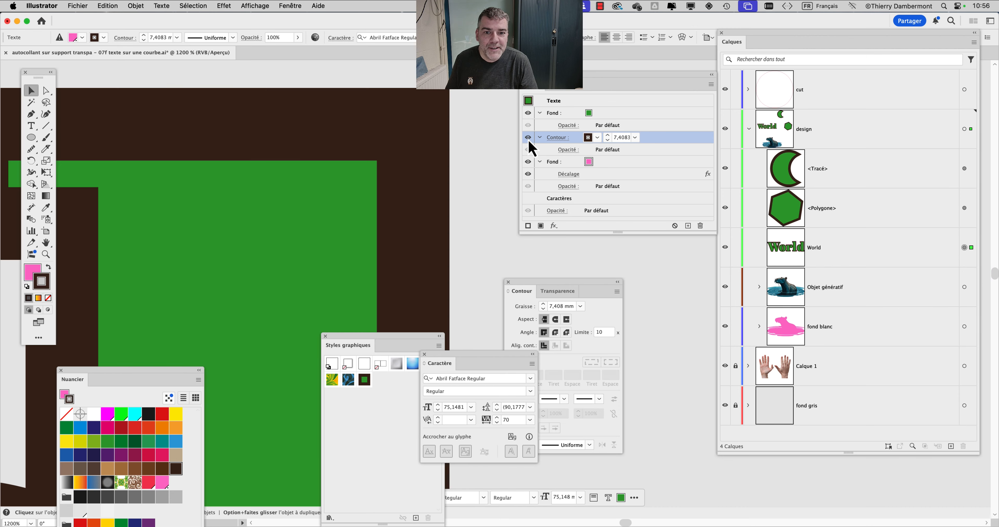
left_click(529, 139)
left_click(529, 140)
left_click(529, 140)
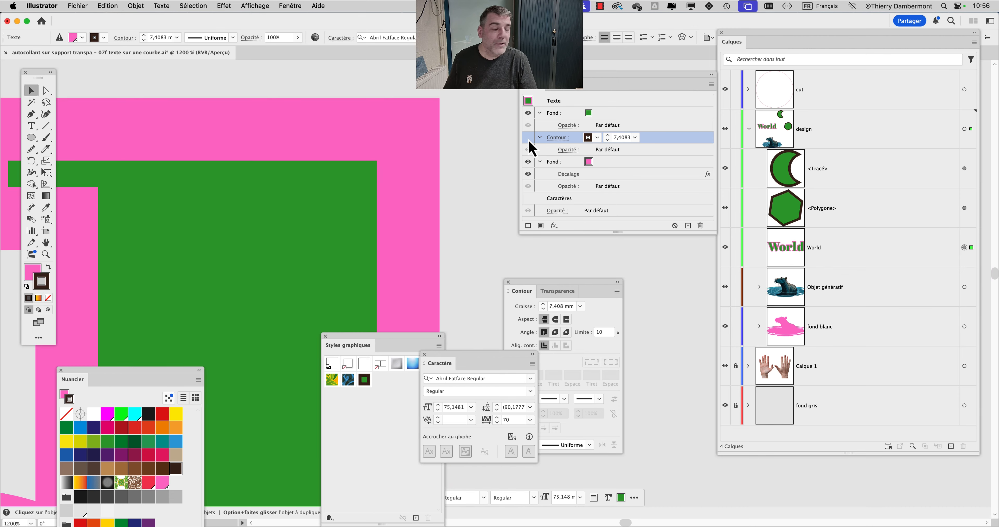
left_click(529, 139)
scroll(372, 149, "down", 4)
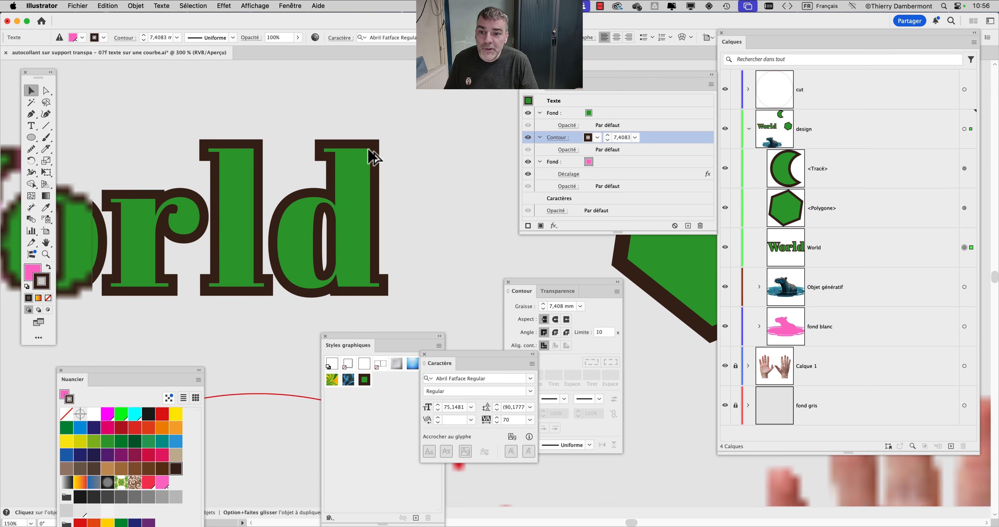
scroll(370, 156, "down", 2)
scroll(296, 156, "down", 2)
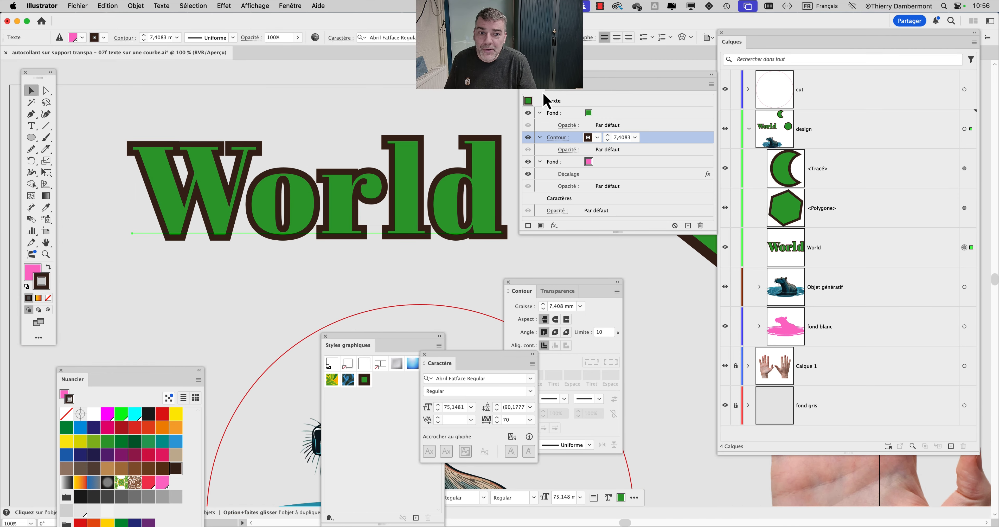
left_click_drag(545, 89, 592, 87)
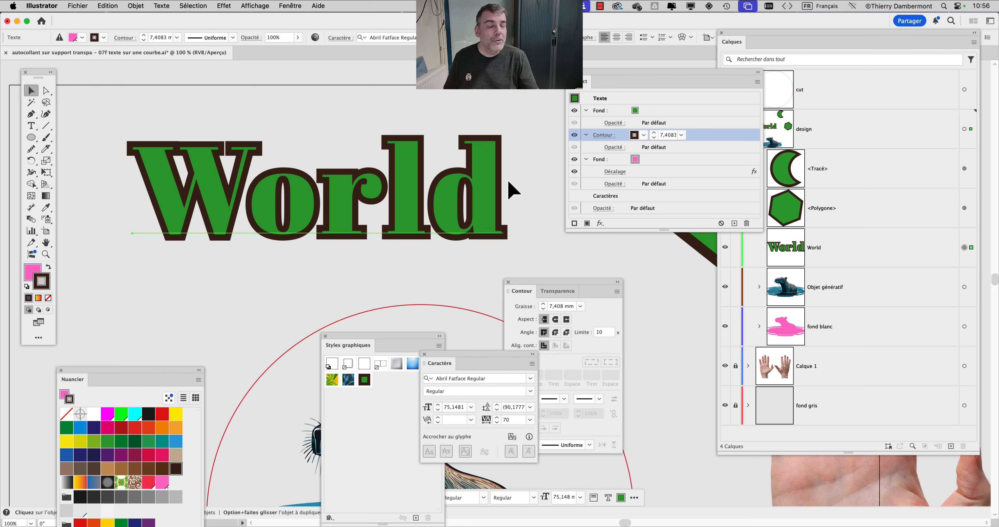
left_click(78, 5)
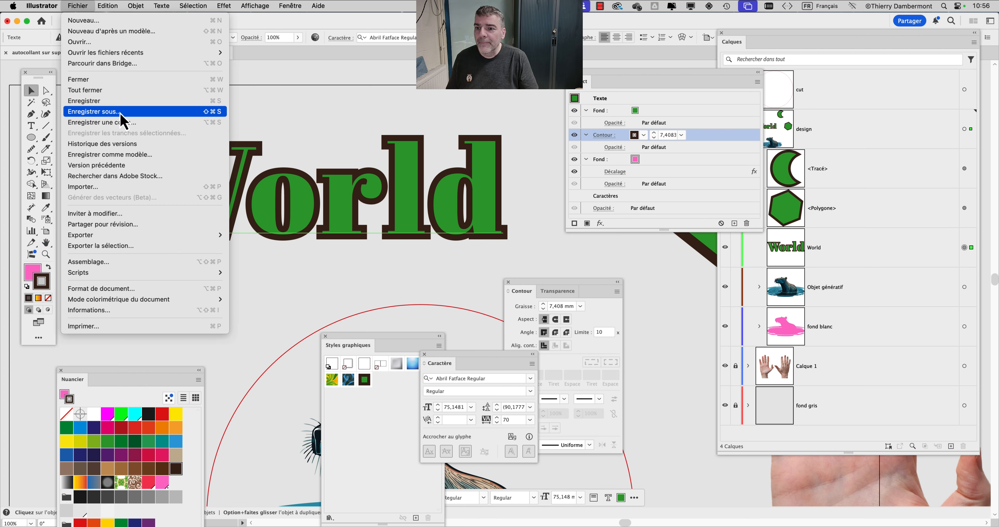
left_click(623, 85)
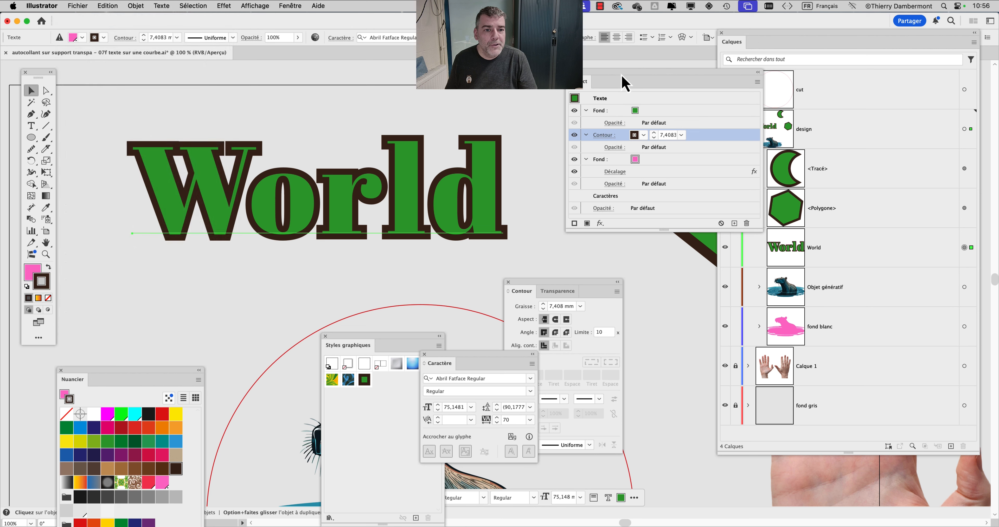
left_click_drag(624, 85, 599, 83)
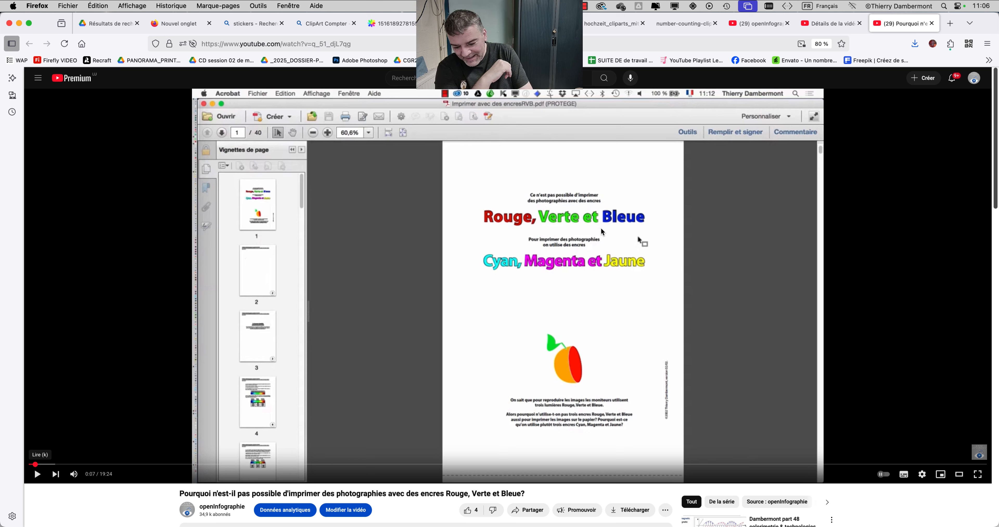
Step: Skim the paused video on RGB inks up to 12:11, examining the pages on the eye's receptors and inks acting as filters
key("XF86AudioMute")
key("XF86AudioMute")
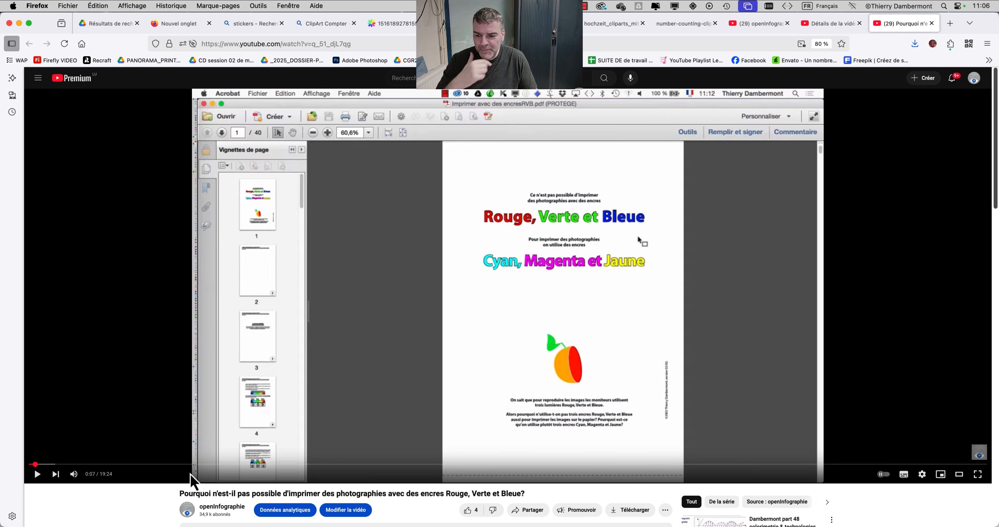
left_click(238, 471)
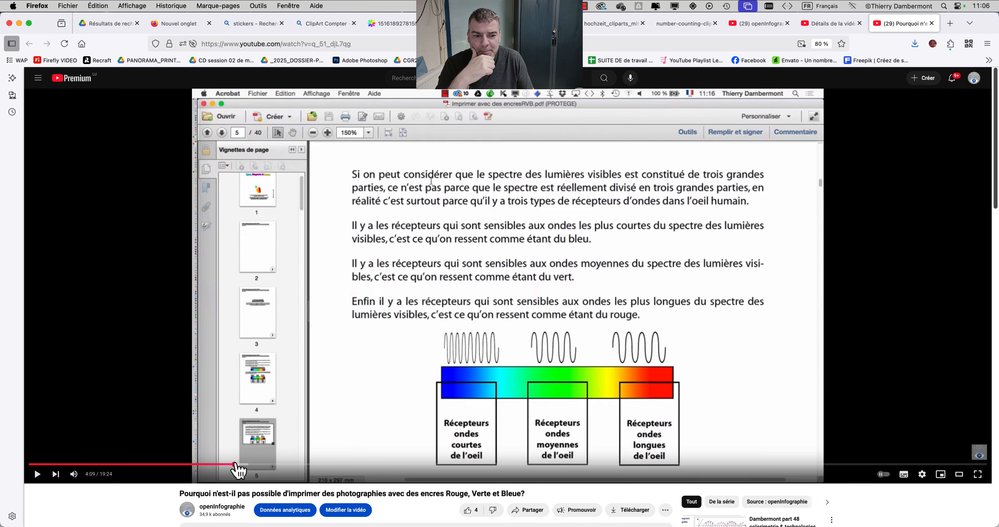
left_click(307, 472)
left_click(431, 471)
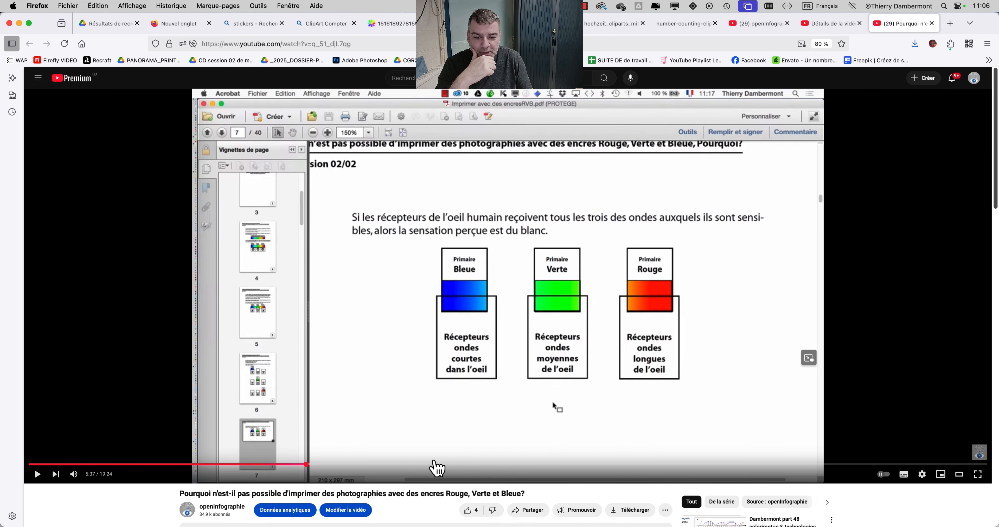
left_click(475, 471)
left_click(527, 470)
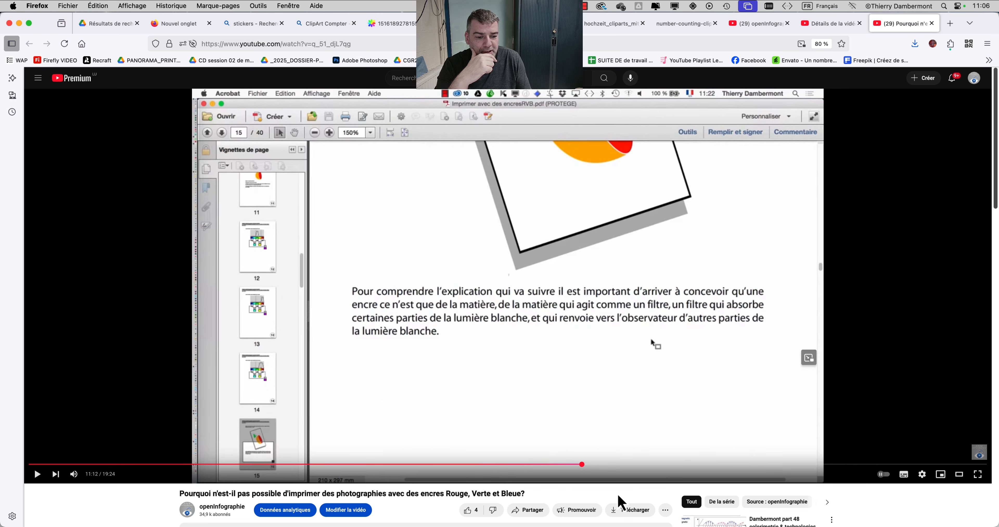
left_click(630, 470)
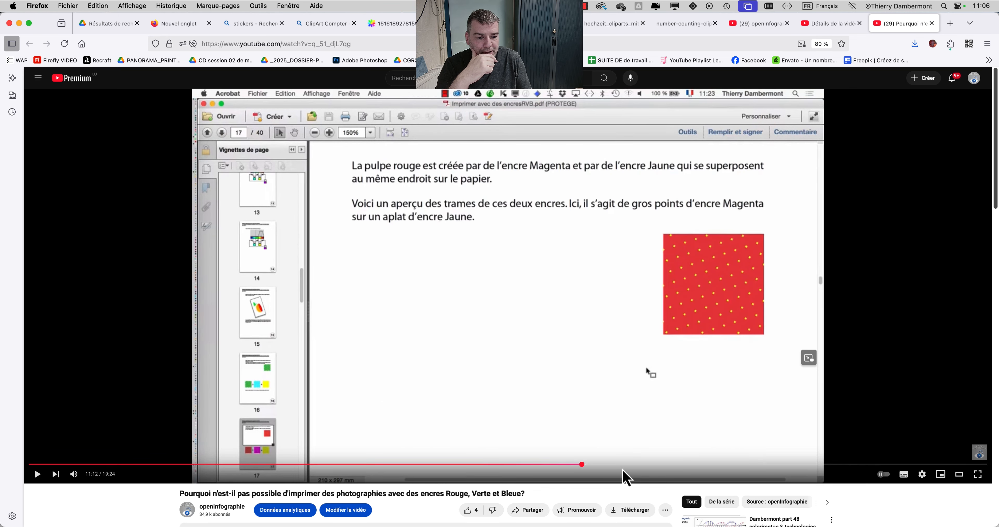
Step: Display the QR code for the video's page address so it can be scanned, and close it
left_click(968, 44)
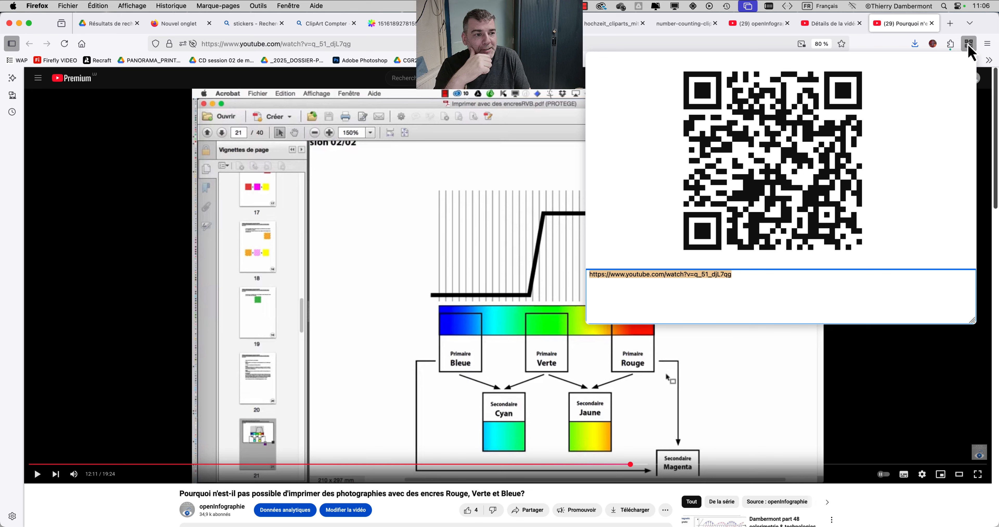
left_click(968, 44)
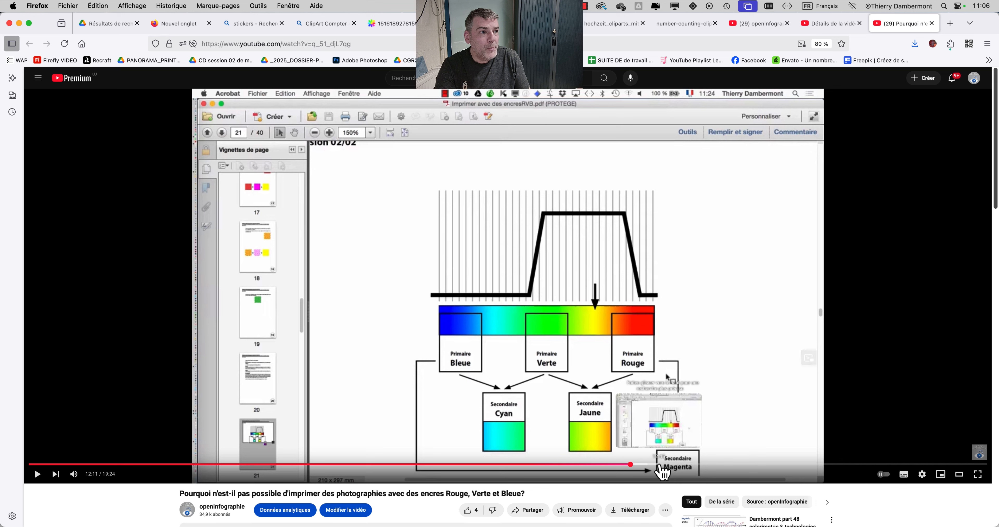
Step: Skim the video further to 14:20, examining the diagram of primary and secondary colours on the light spectrum
left_click(667, 470)
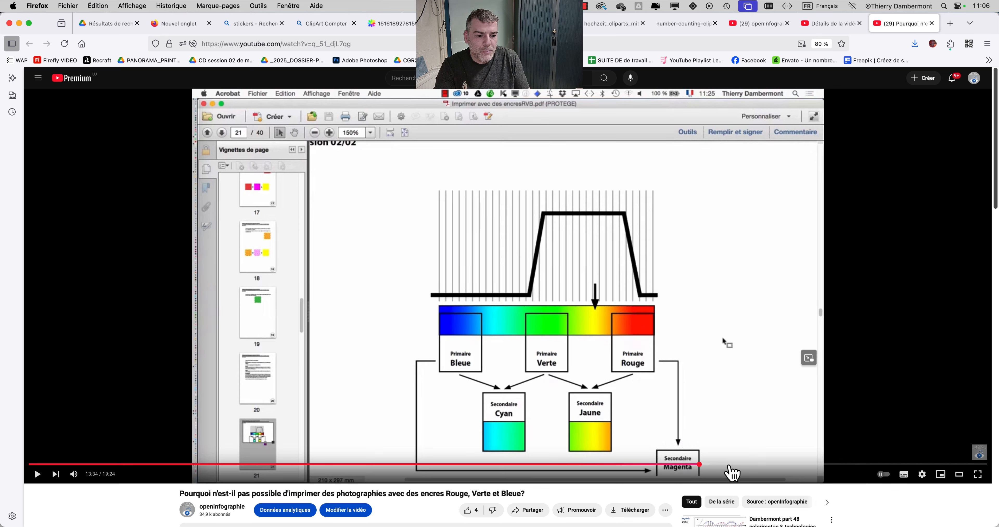
left_click(735, 471)
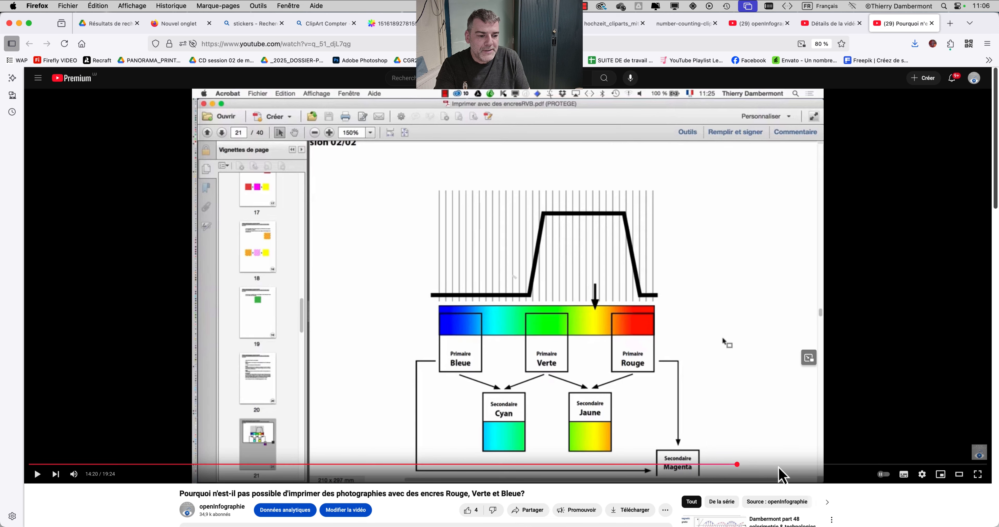